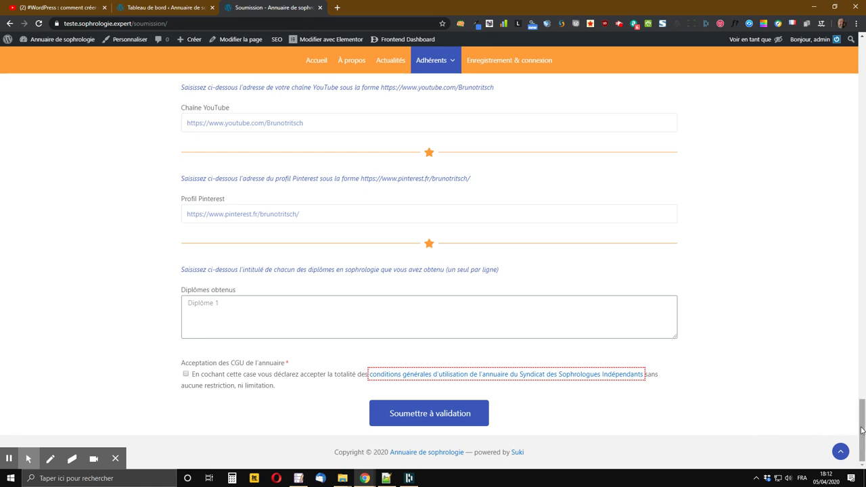
Review the fields of the front-end directory submission form, from the family name to the terms acceptance and submission section.
drag(863, 428, 862, 218)
scroll(799, 207, up, 13)
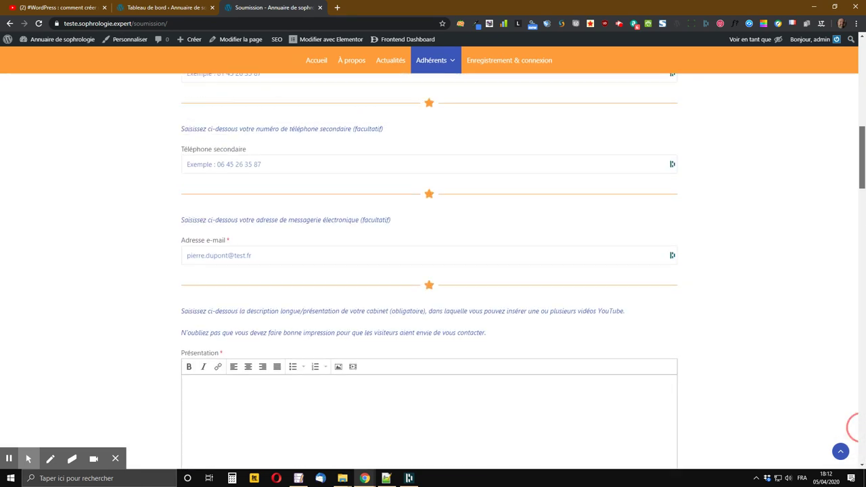
scroll(741, 164, up, 3)
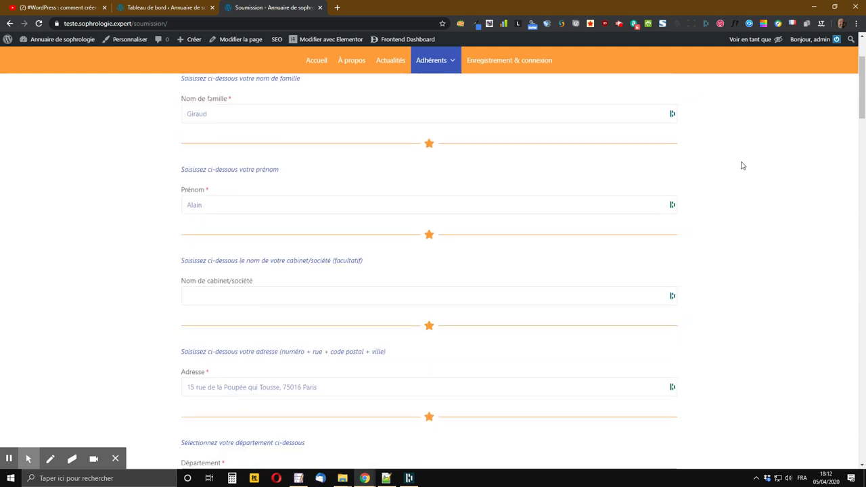
scroll(700, 194, down, 6)
scroll(655, 203, down, 9)
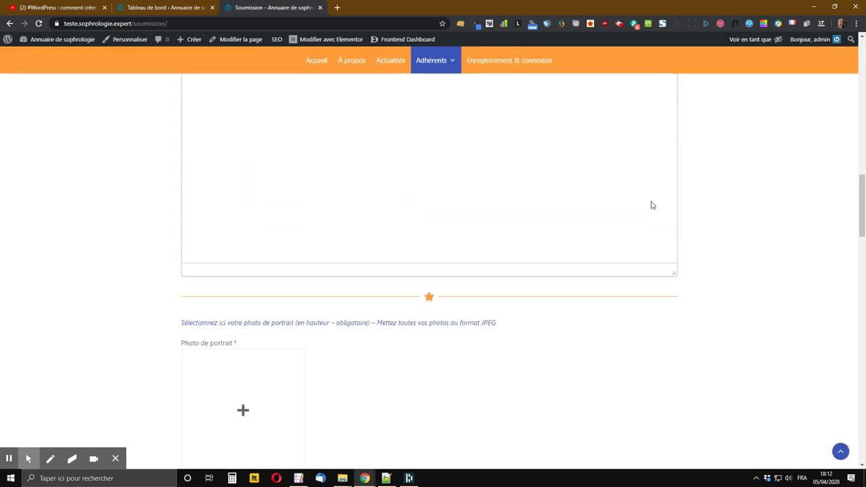
scroll(652, 205, down, 5)
scroll(651, 206, down, 14)
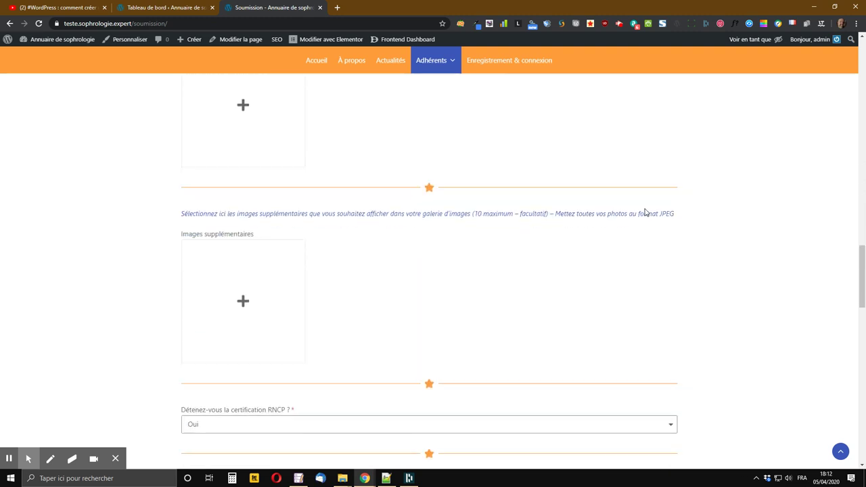
scroll(598, 226, down, 5)
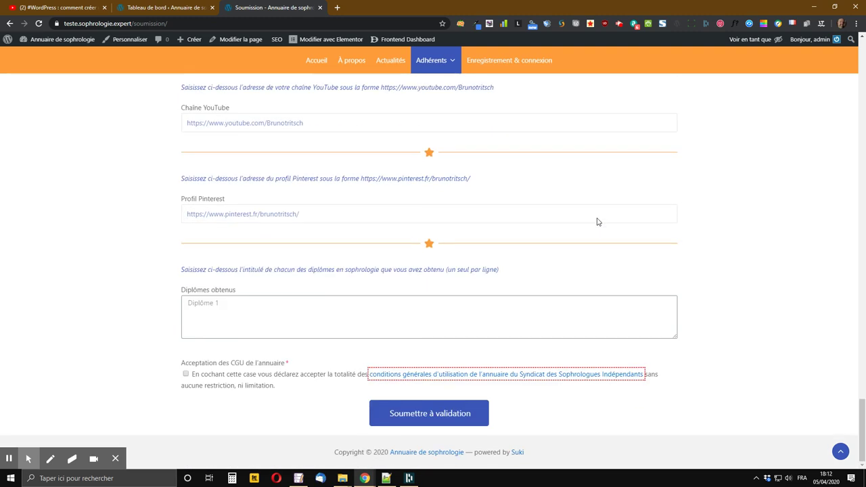
click(840, 452)
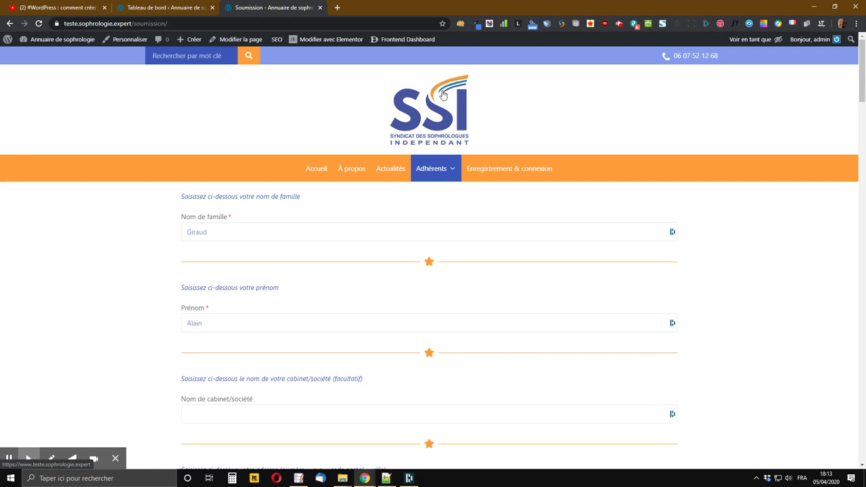
Open the Fiches d'annuaire field group for editing from the ACF field groups in the site's admin dashboard.
click(188, 7)
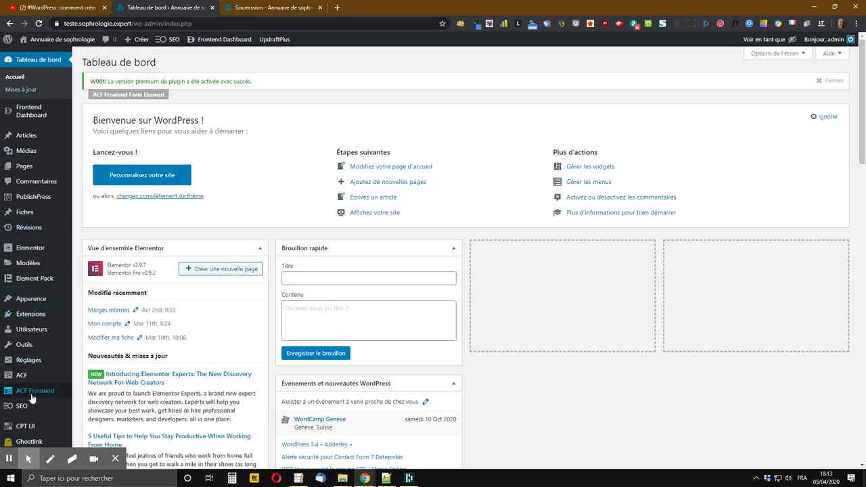
mouse_move(15, 379)
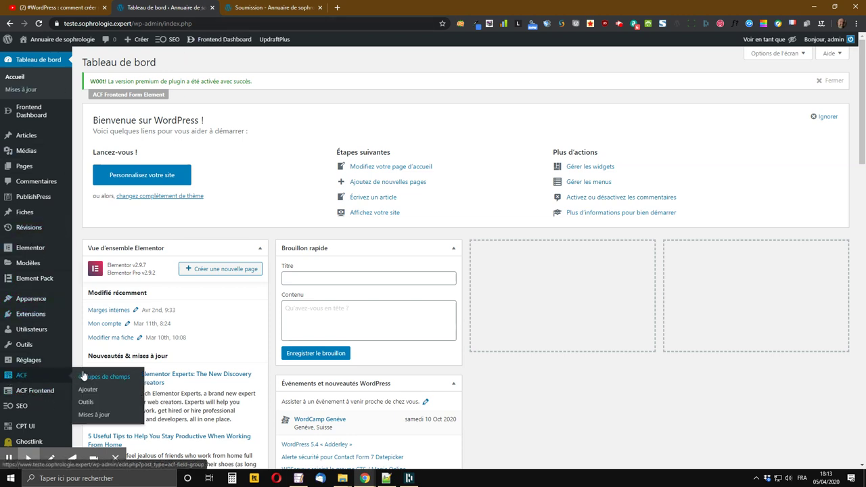
click(105, 377)
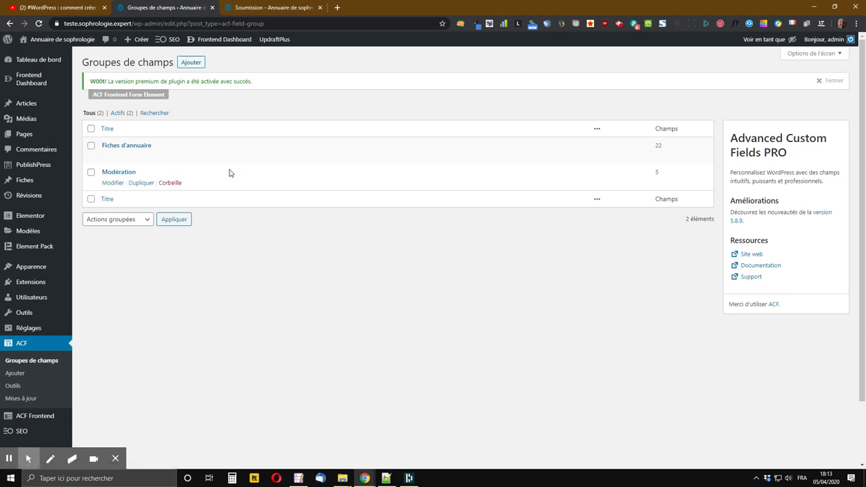
click(113, 157)
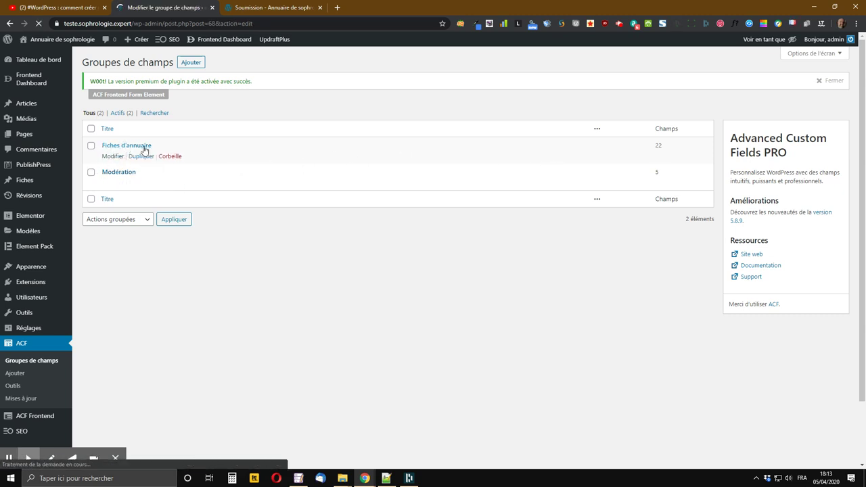
Move the Test field from the Fiches d'annuaire group to the Modération field group.
scroll(304, 210, down, 5)
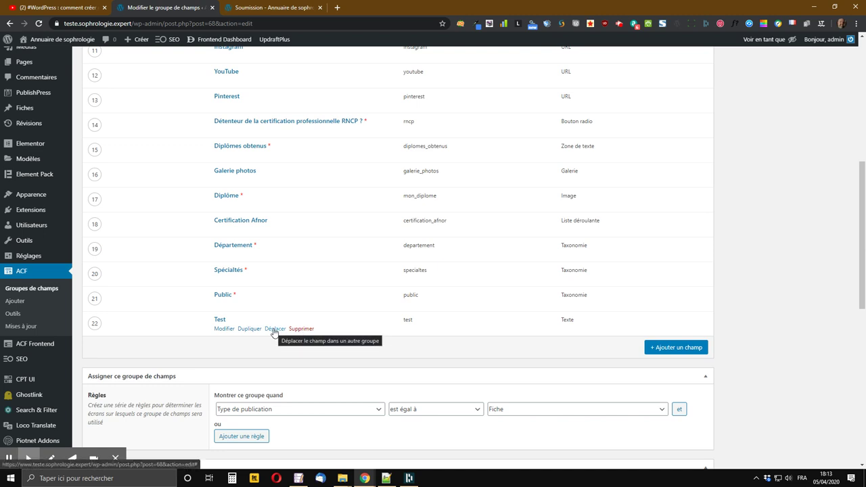
click(274, 329)
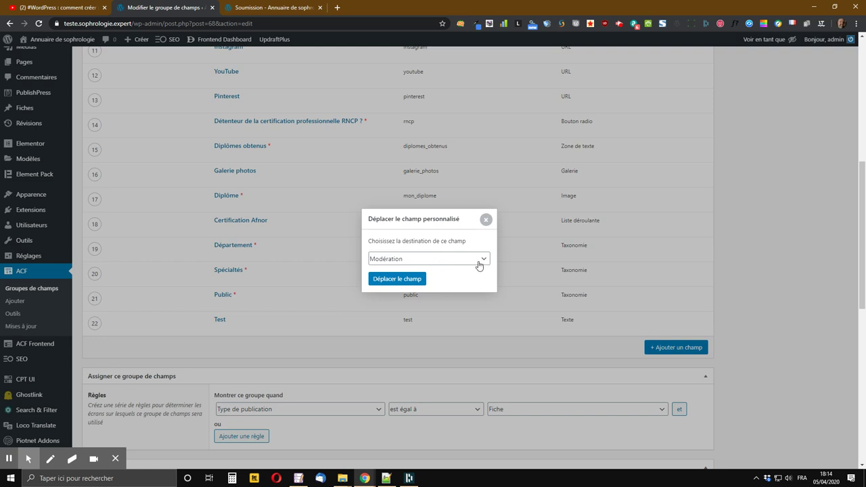
click(479, 264)
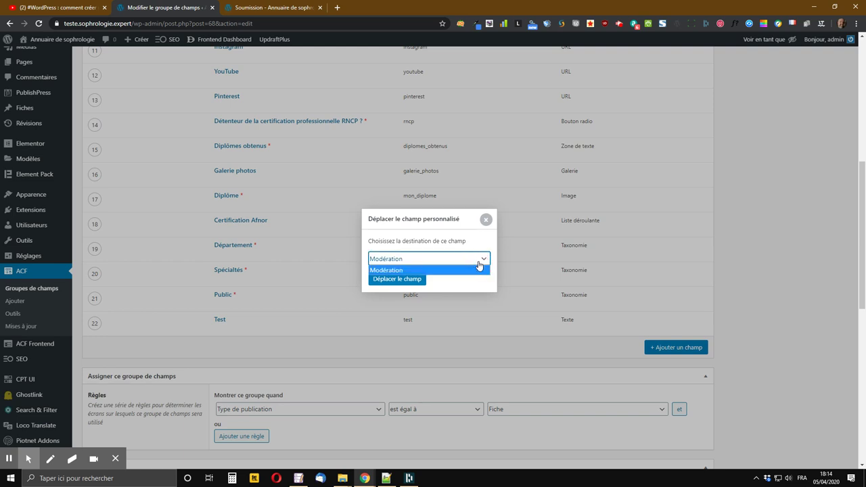
click(388, 271)
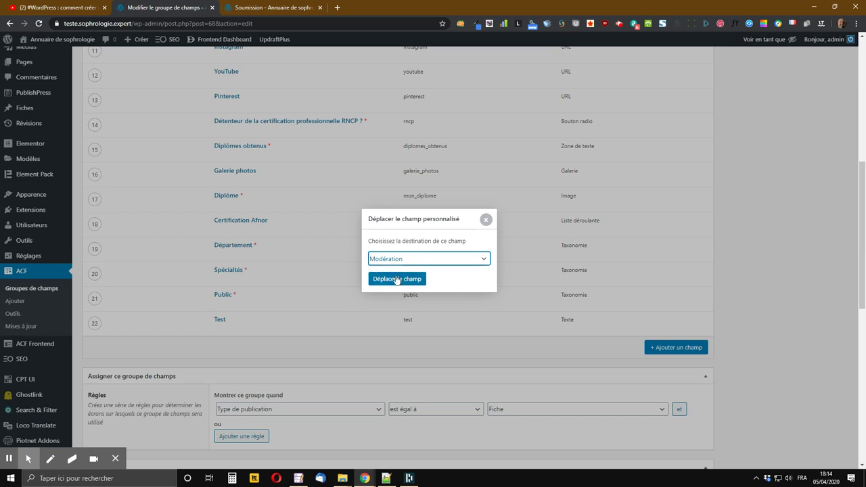
click(387, 283)
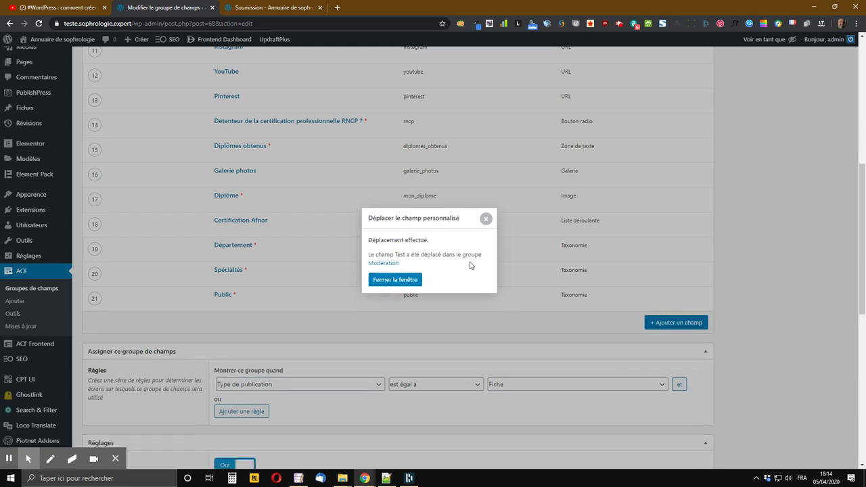
click(390, 280)
Check the field lists of the Fiches d'annuaire and Modération groups for the Test field.
click(32, 293)
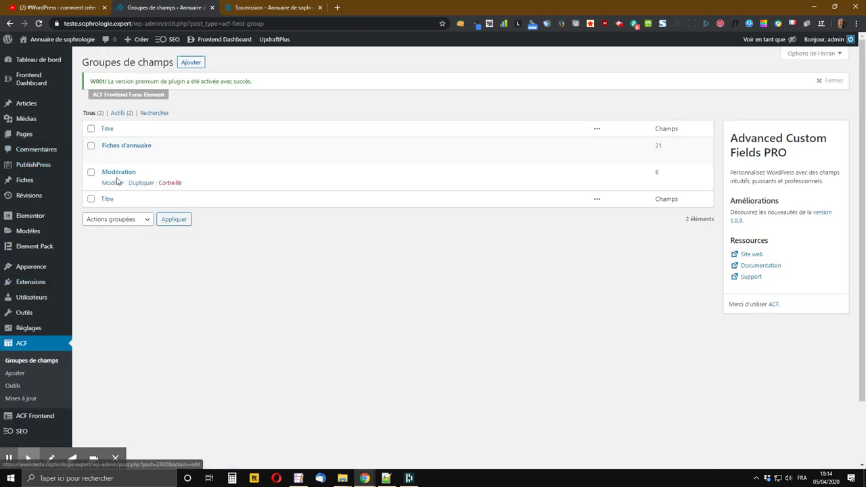
click(114, 157)
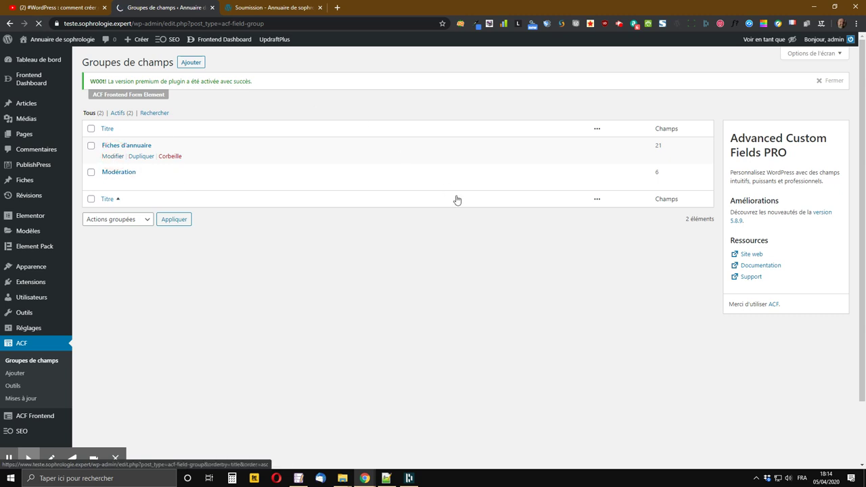
scroll(459, 206, down, 5)
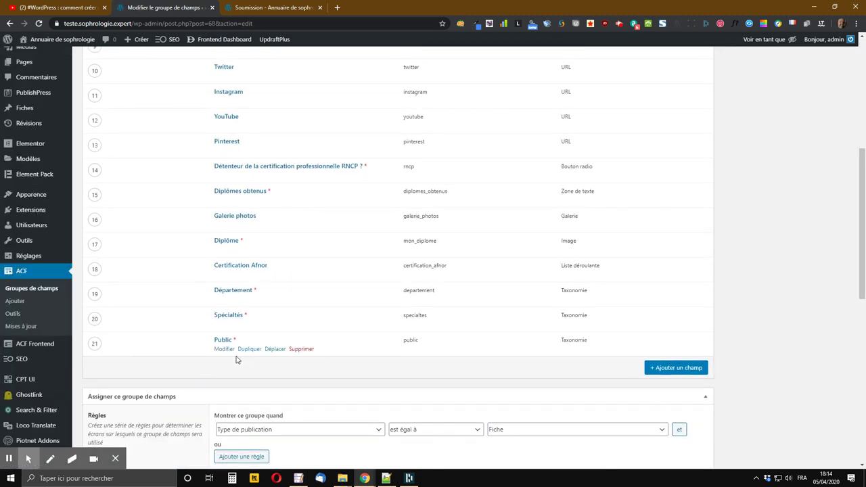
click(32, 289)
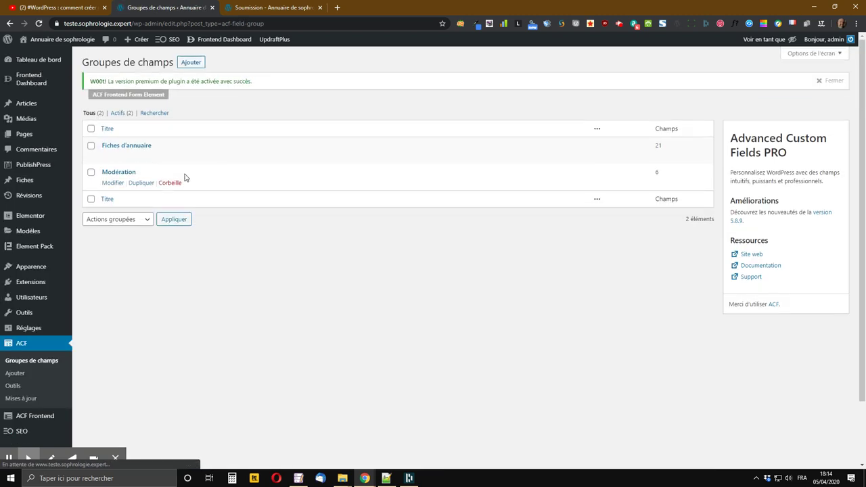
click(113, 184)
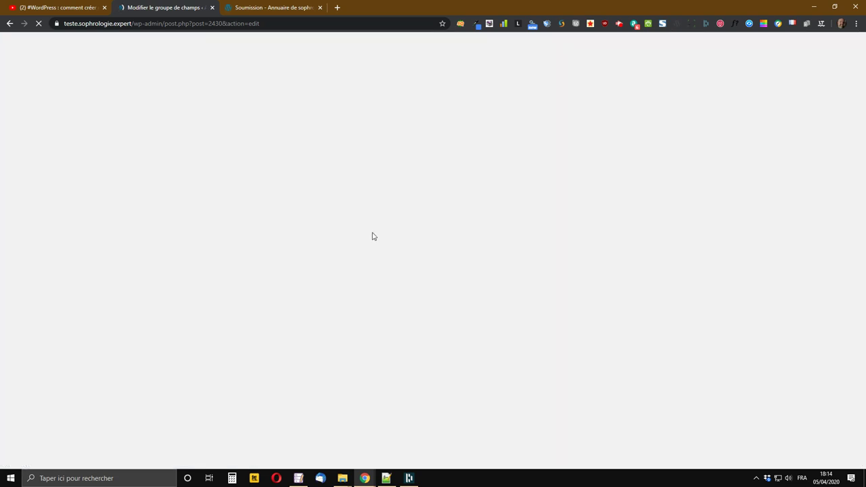
scroll(271, 217, down, 3)
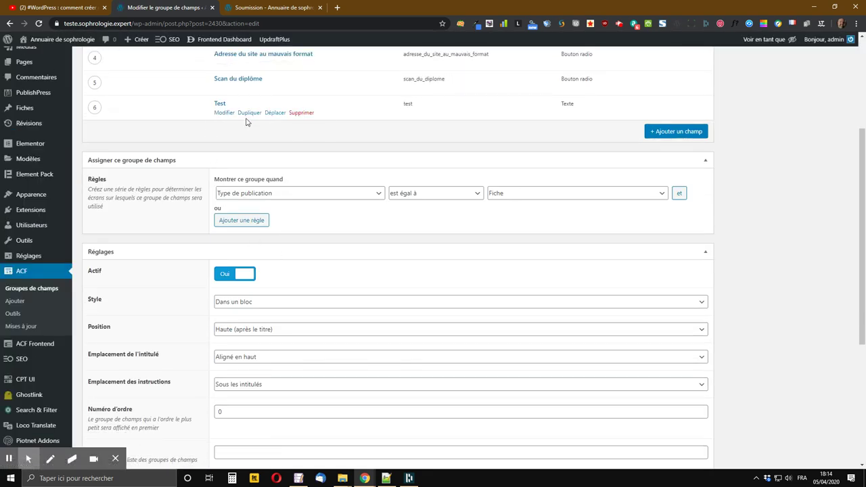
mouse_move(210, 117)
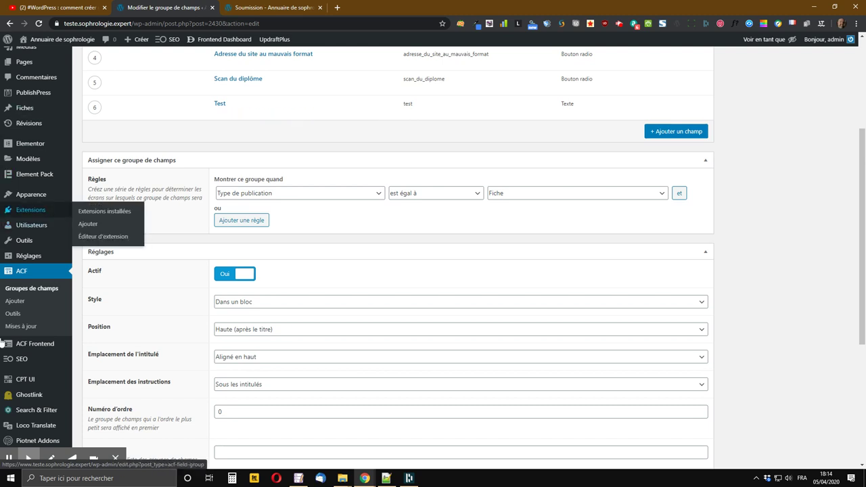
Create and publish a new field group titled "Champs inutilisés".
click(31, 291)
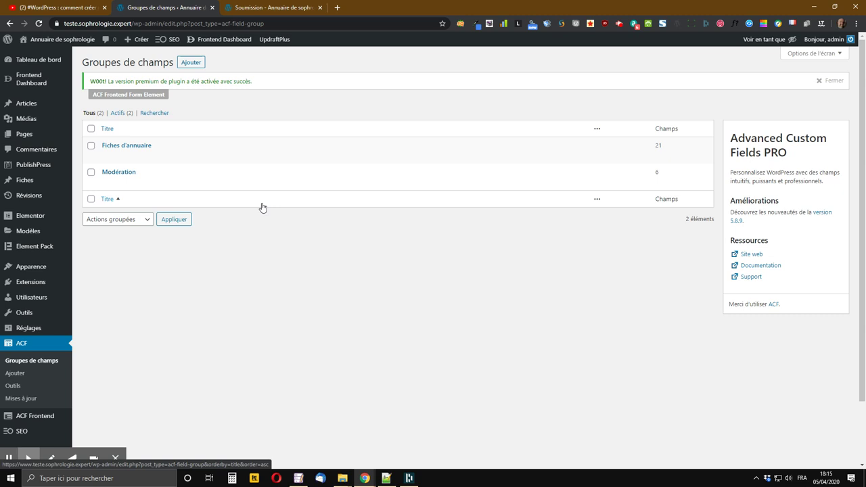
mouse_move(132, 191)
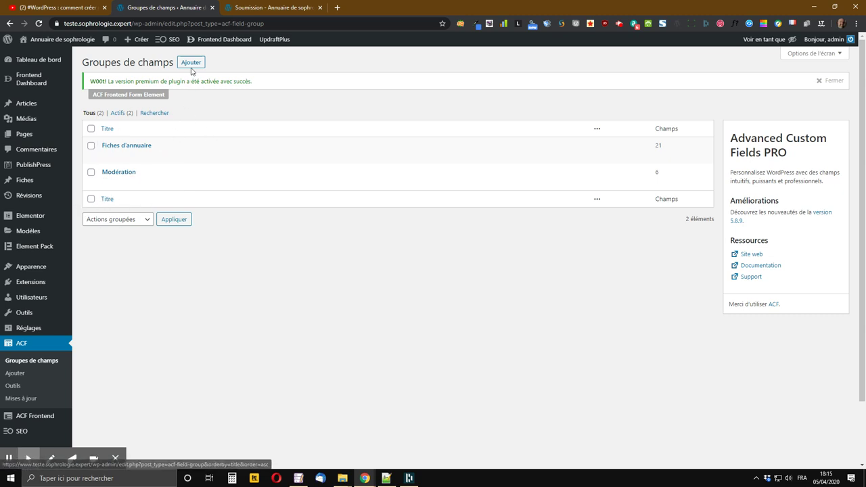
click(191, 62)
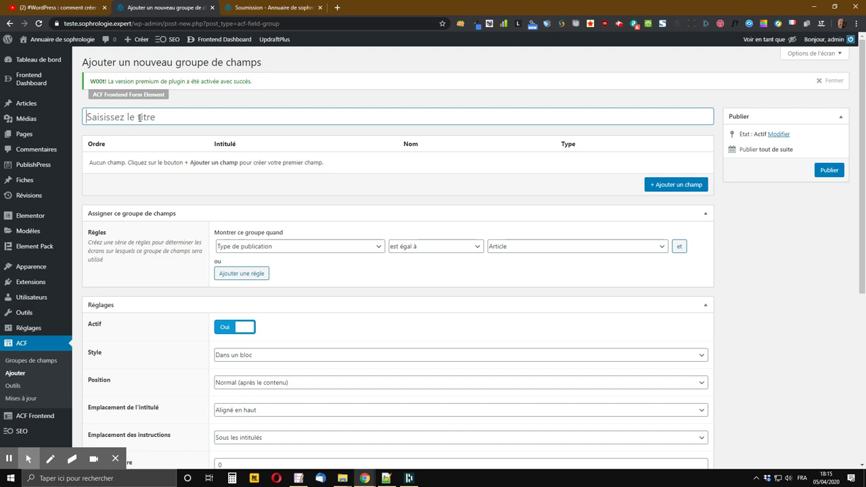
text(Champs inutilisé)
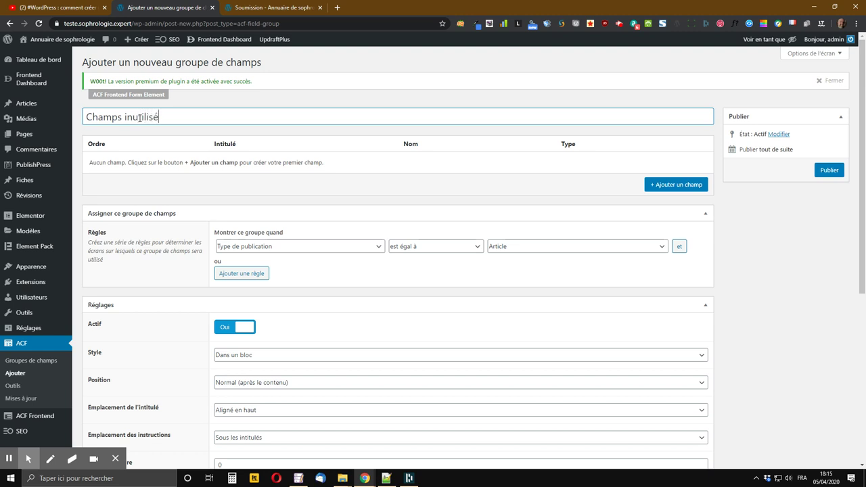
text(s)
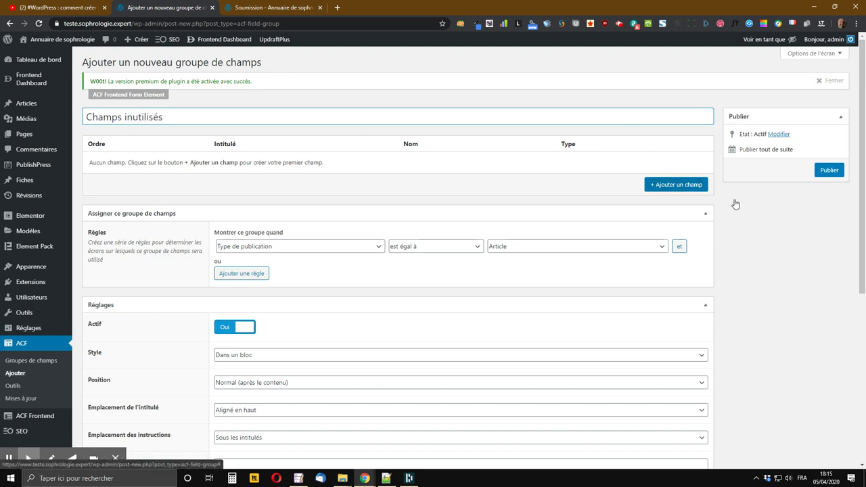
click(829, 170)
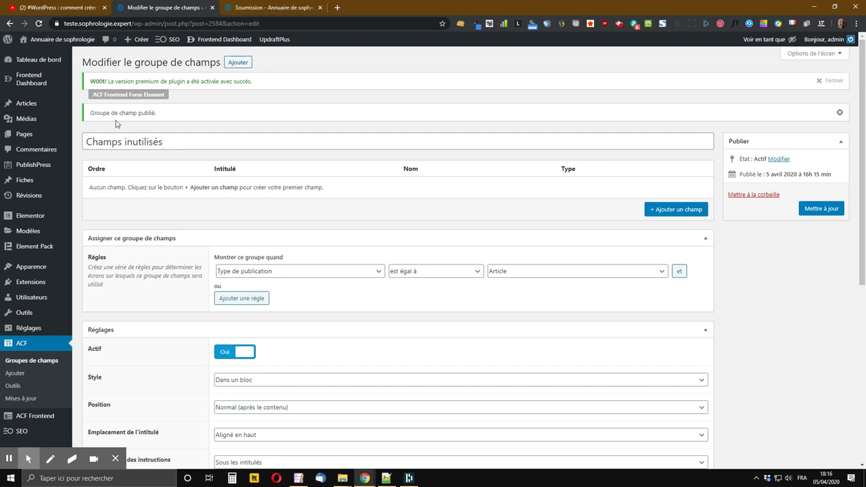
Set the Champs inutilisés group's display rule to the publication type Fiche and update the group.
click(656, 274)
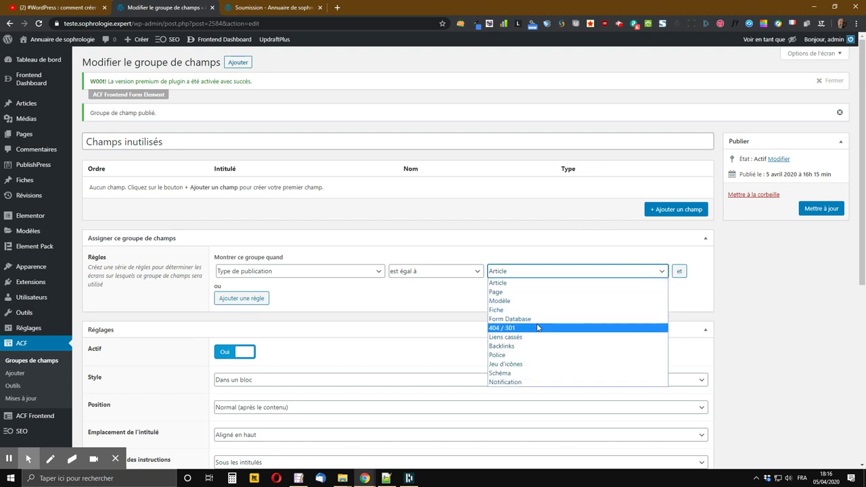
click(520, 311)
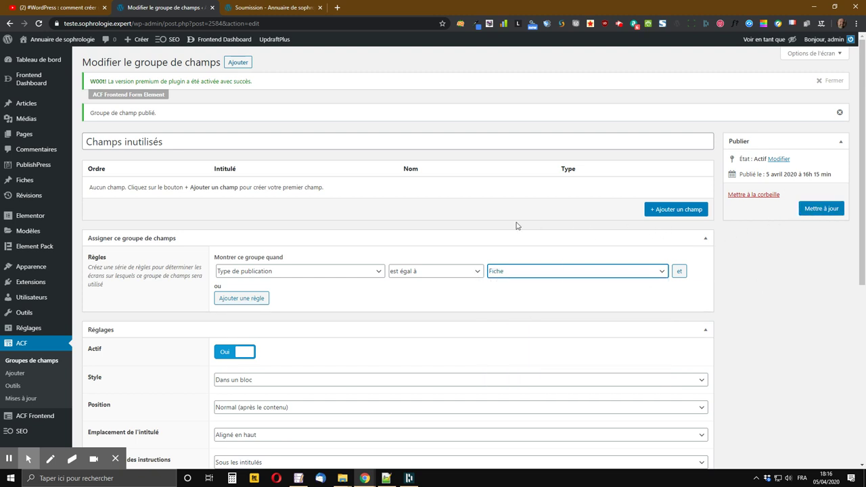
click(821, 211)
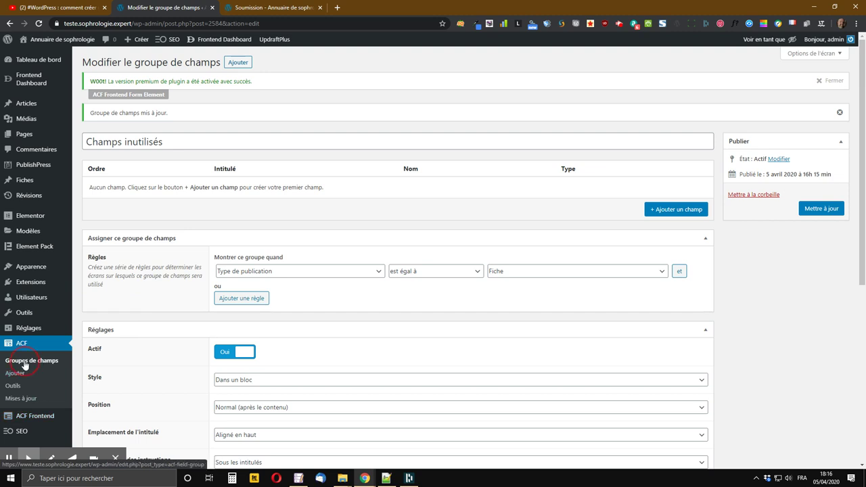
Move the Test field from the Modération field group to the Champs inutilisés group.
click(24, 364)
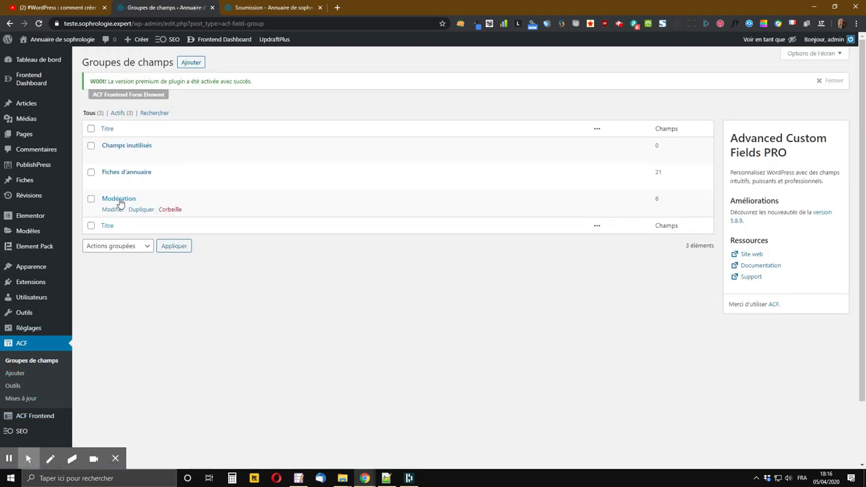
click(113, 211)
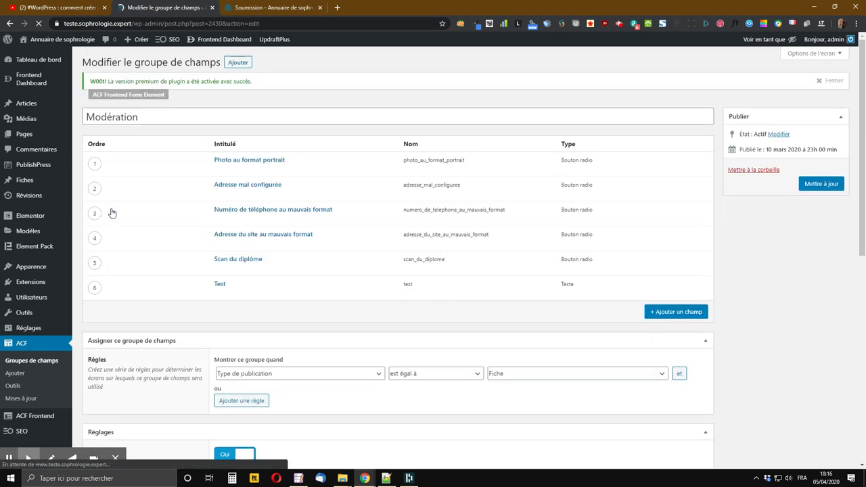
scroll(353, 261, down, 1)
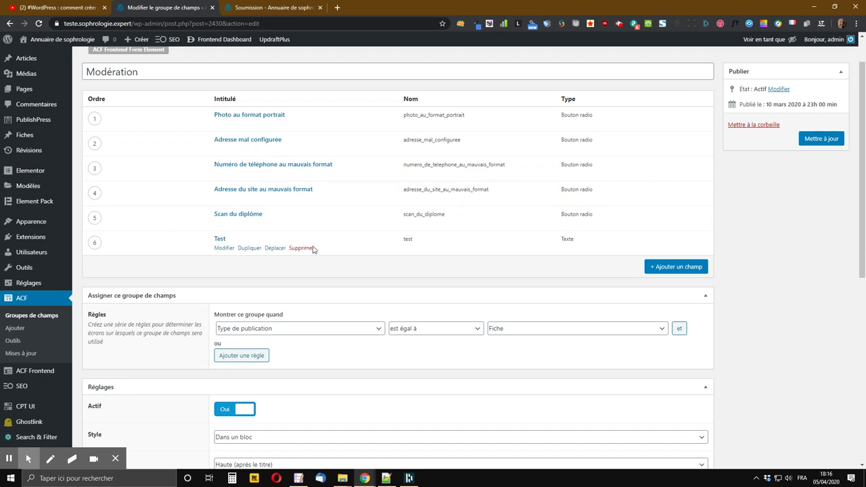
click(272, 249)
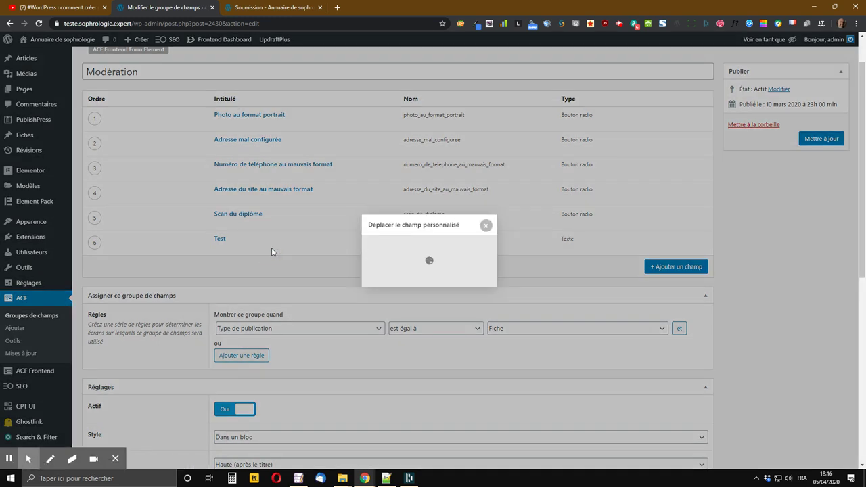
click(451, 262)
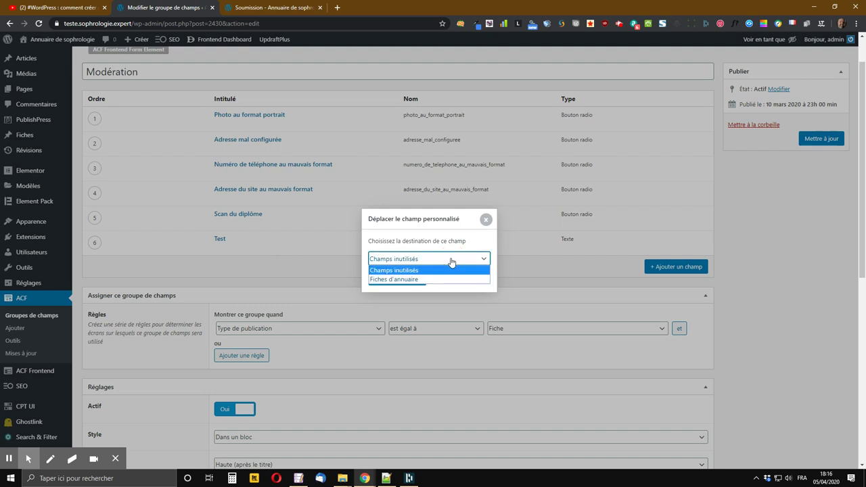
click(392, 270)
click(399, 279)
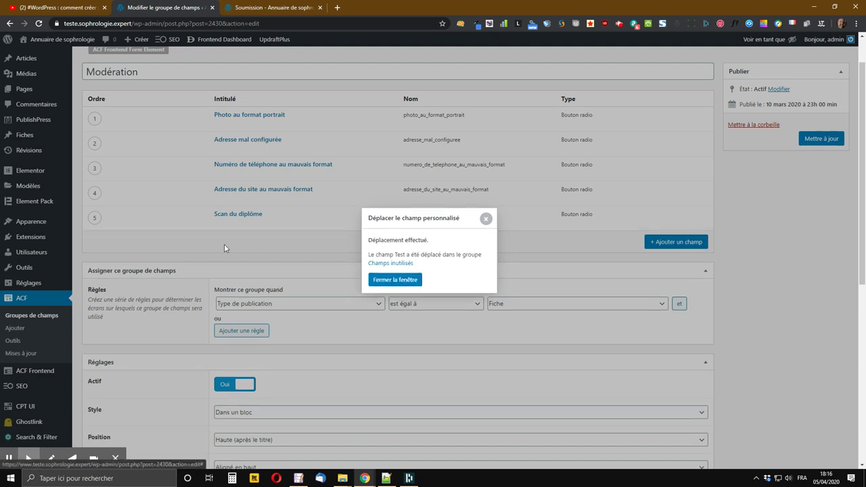
click(397, 280)
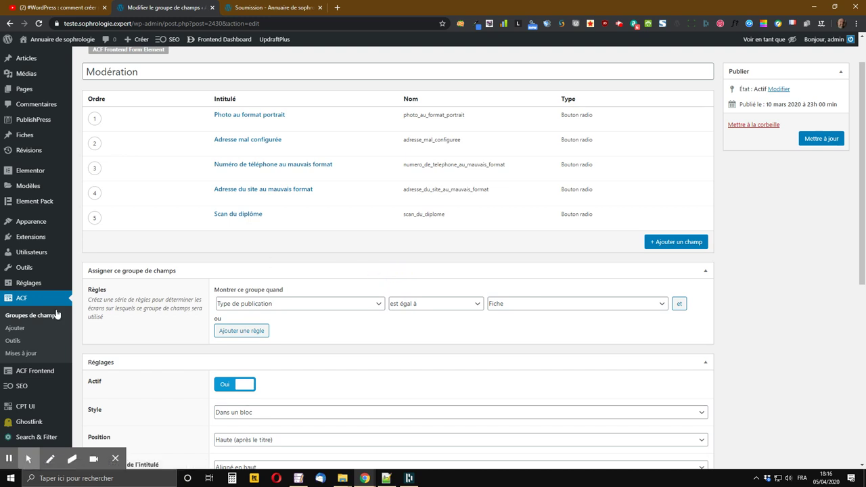
Check the field list of the Champs inutilisés group for the Test field and return to the field groups overview.
click(32, 316)
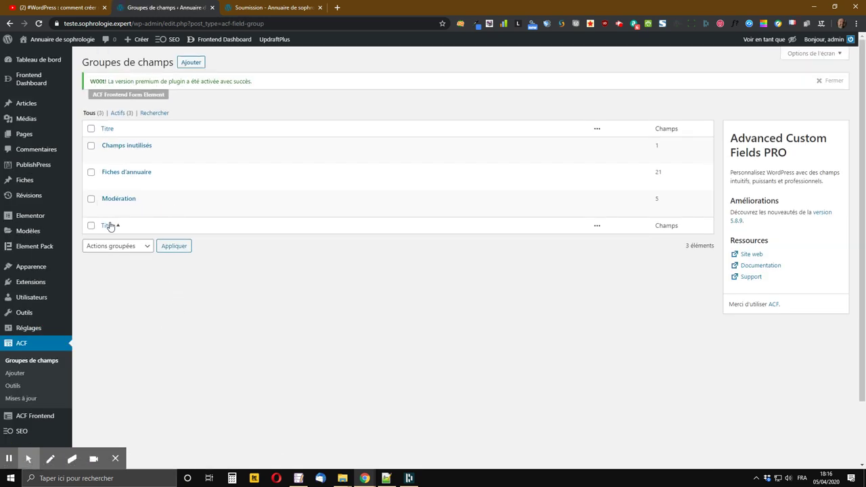
click(106, 159)
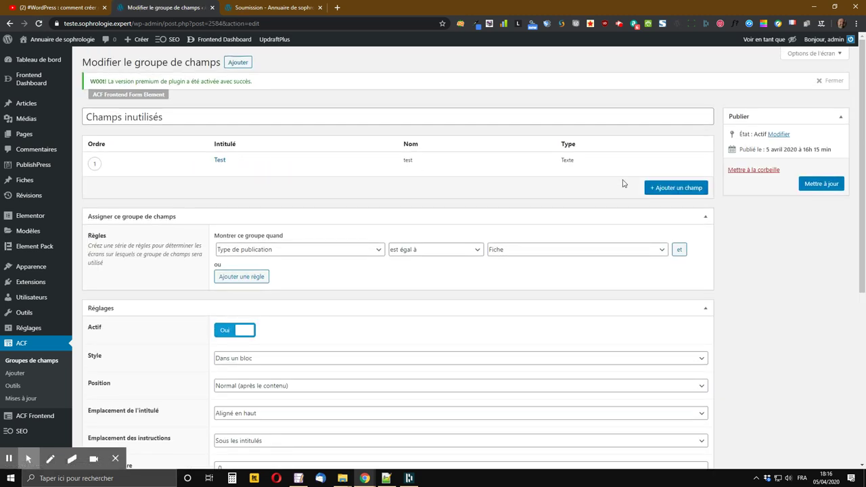
mouse_move(394, 174)
click(40, 363)
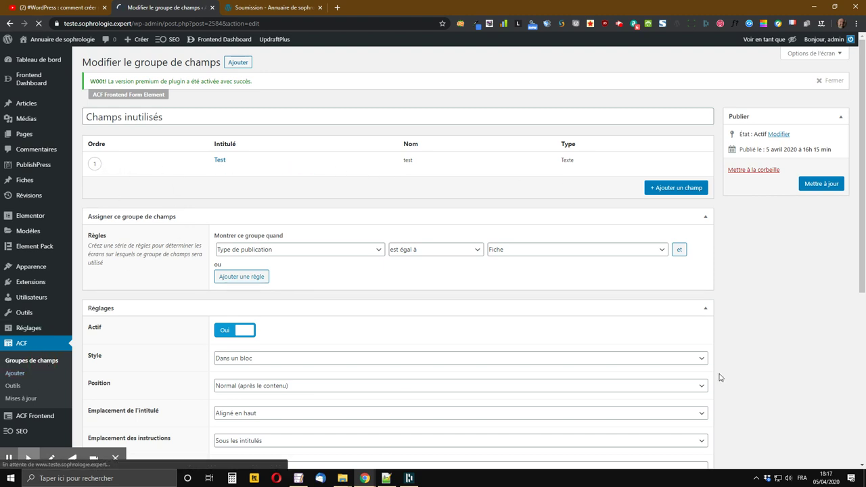
Look over the name, practice and address fields of the form on the Soumission page.
key(ctrl+Tab)
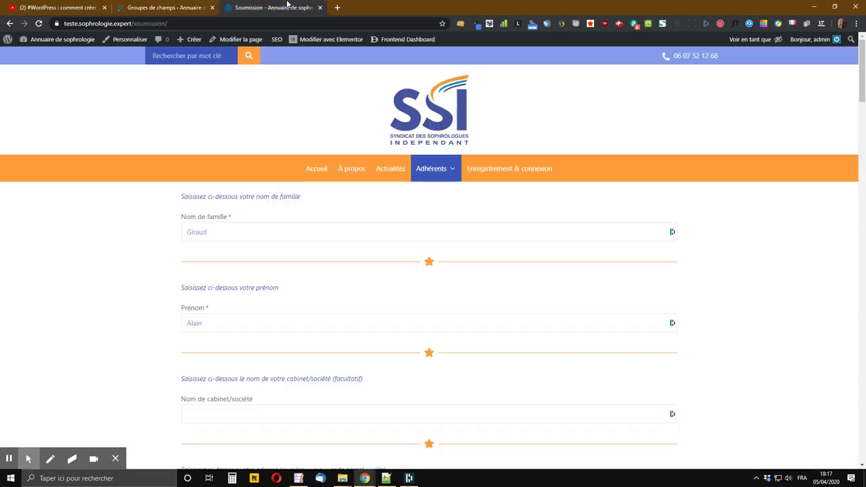
scroll(304, 239, down, 4)
scroll(268, 180, up, 3)
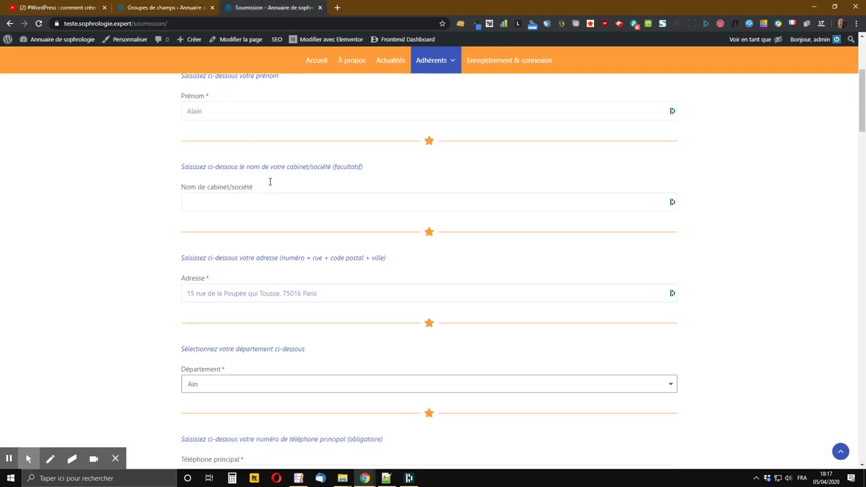
Examine the full field list, field types and display rule of the Fiches d'annuaire field group.
click(160, 11)
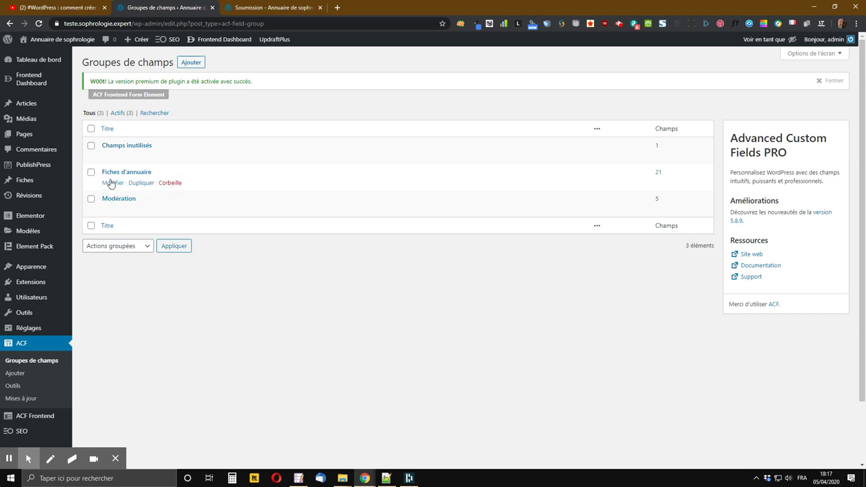
click(111, 186)
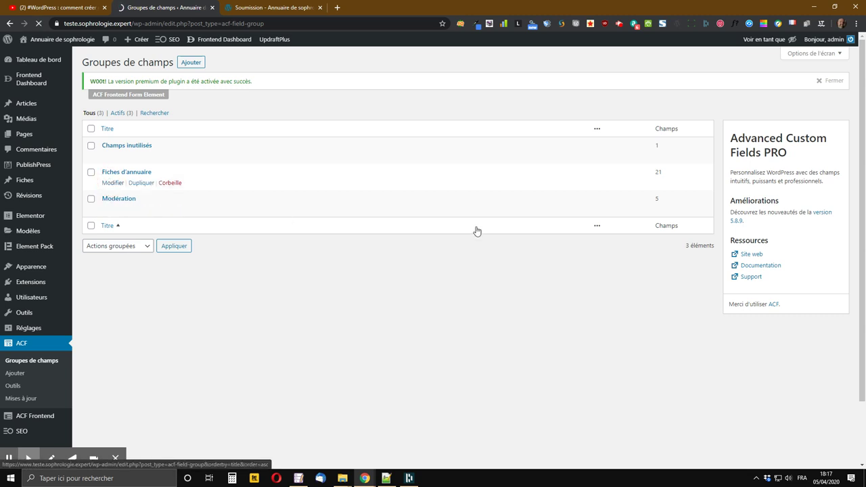
scroll(466, 214, down, 1)
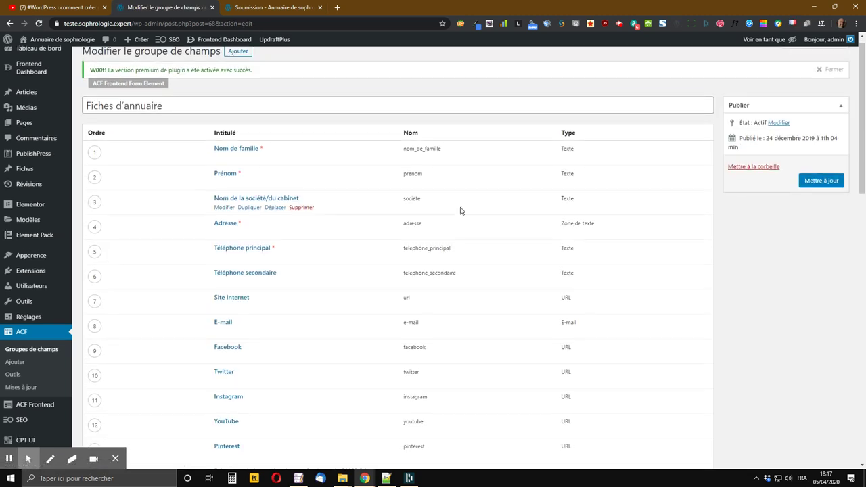
scroll(461, 212, down, 6)
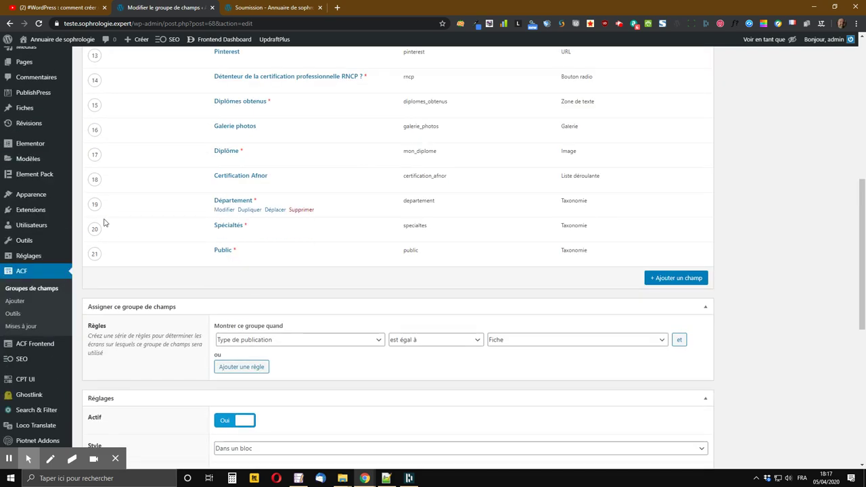
scroll(289, 240, down, 2)
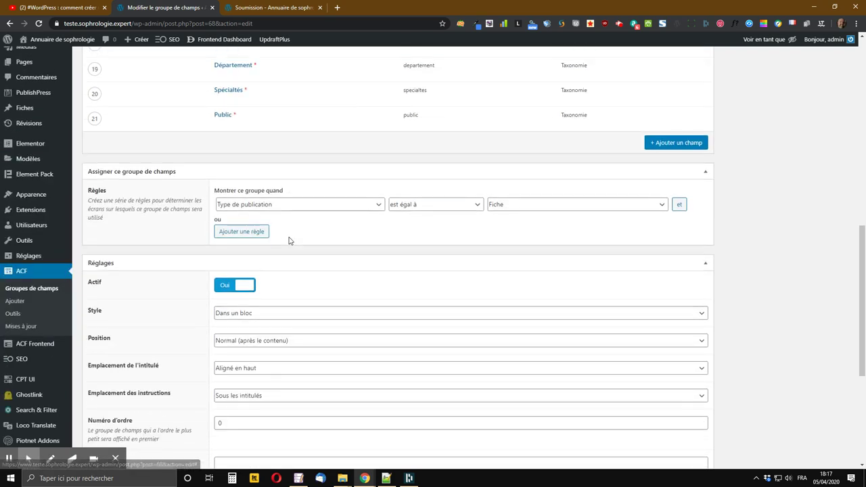
scroll(277, 275, up, 5)
scroll(300, 342, down, 2)
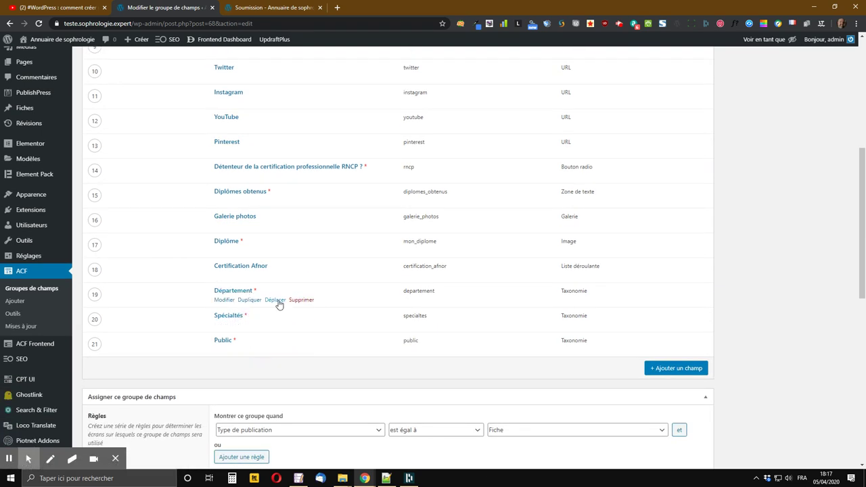
scroll(279, 304, up, 2)
scroll(274, 302, down, 1)
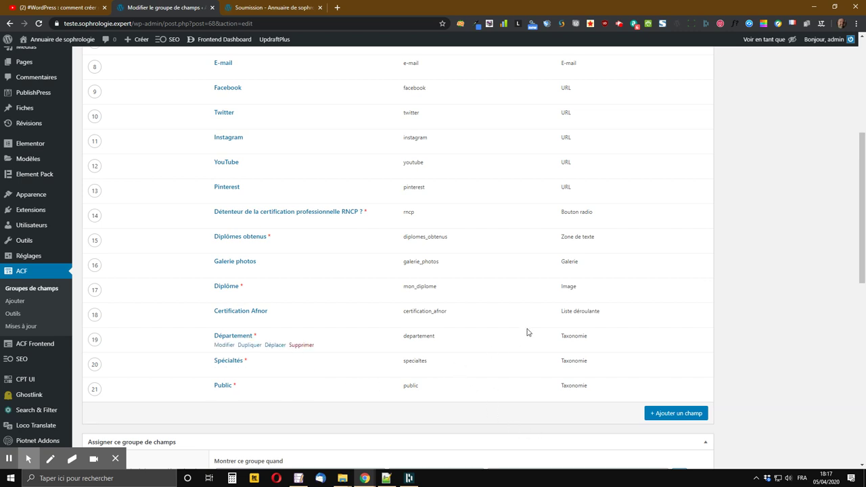
key(ctrl+minus)
key(ctrl+plus)
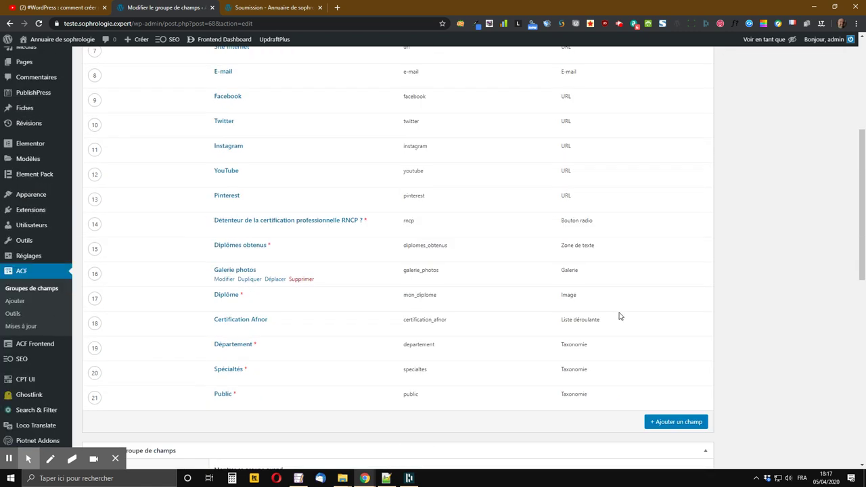
scroll(620, 316, down, 1)
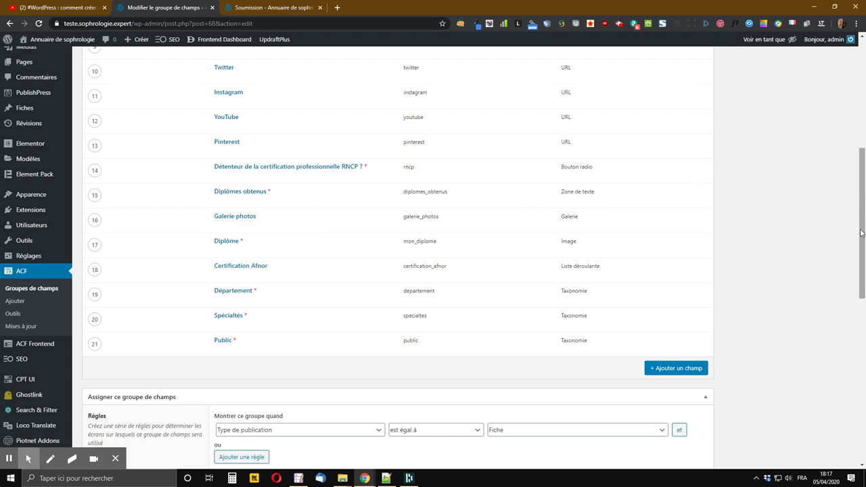
scroll(803, 200, up, 5)
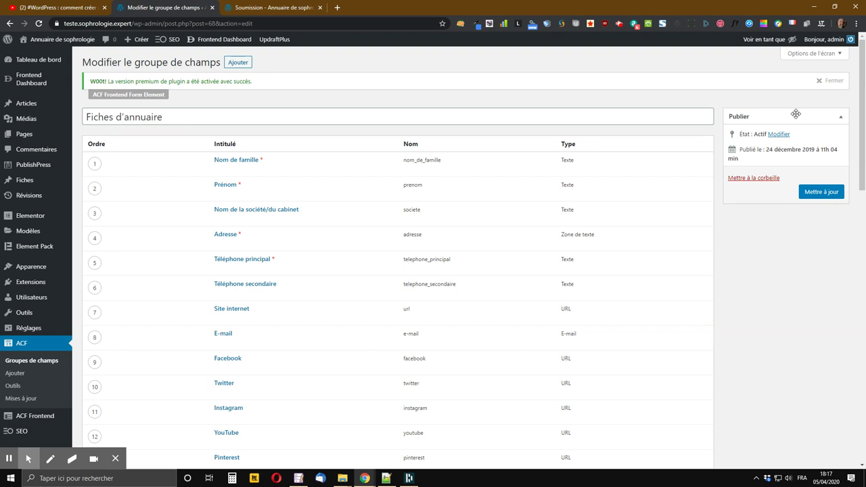
scroll(575, 87, down, 2)
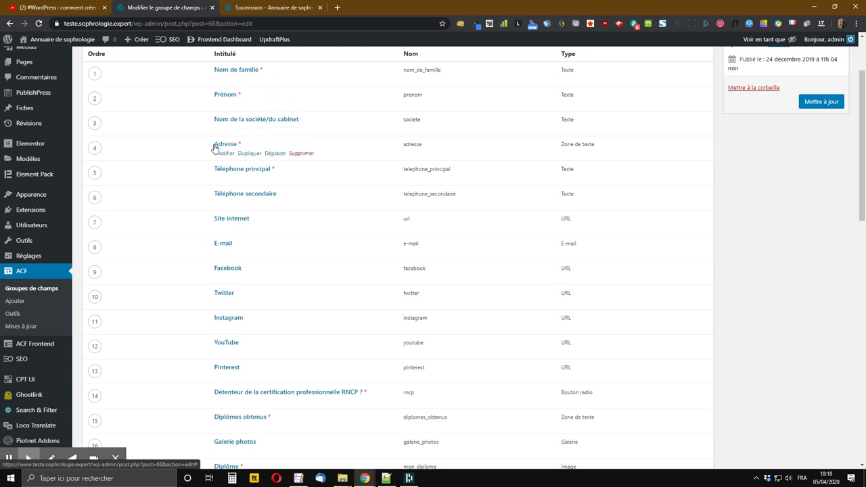
scroll(210, 145, up, 2)
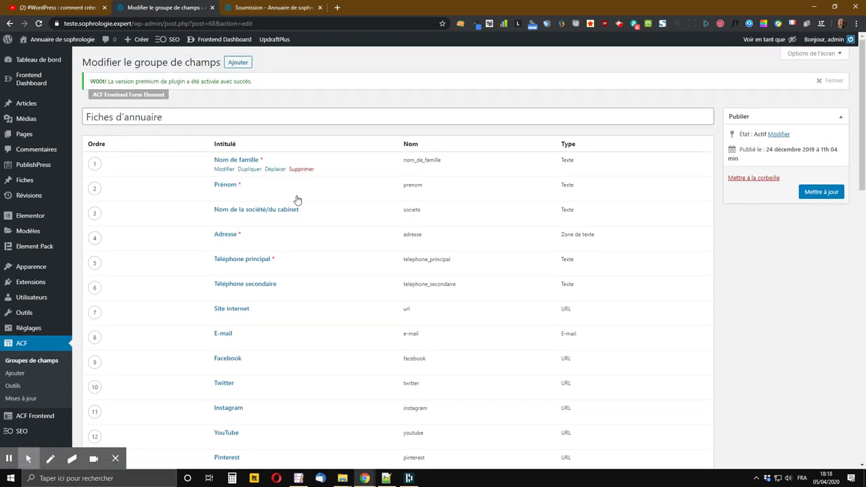
Compare the Soumission form's fields with the field list of the Fiches d'annuaire group.
click(280, 6)
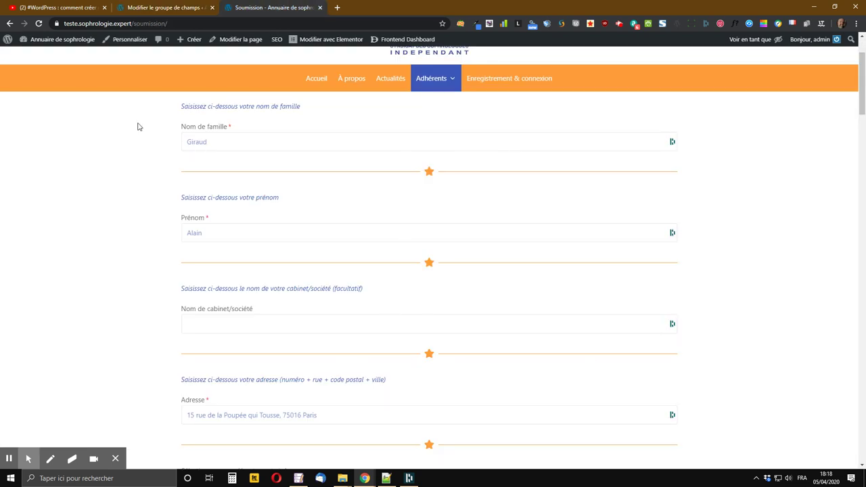
click(163, 8)
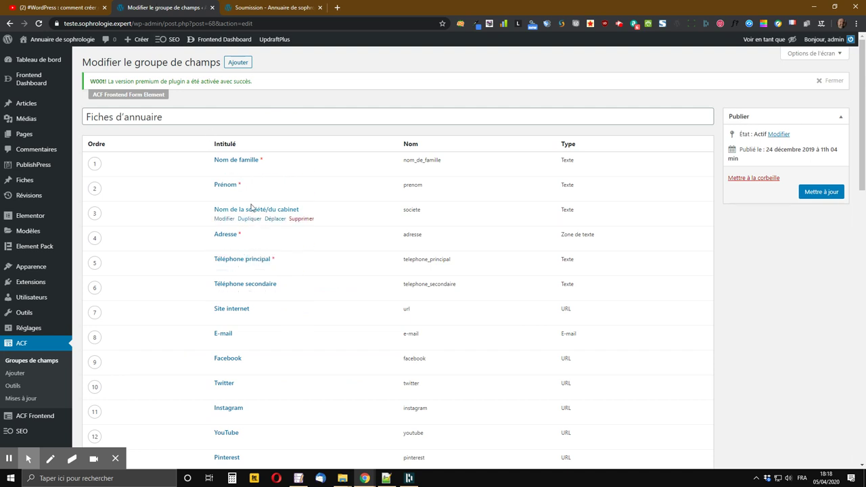
scroll(283, 437, down, 1)
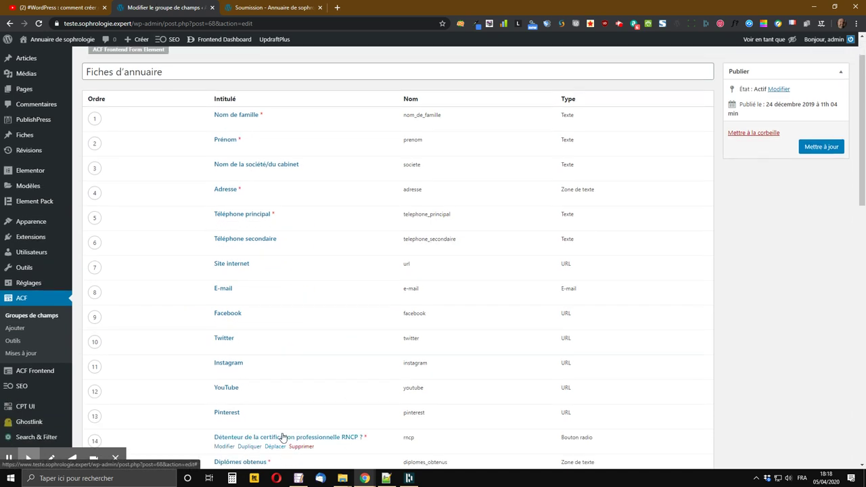
scroll(230, 304, down, 1)
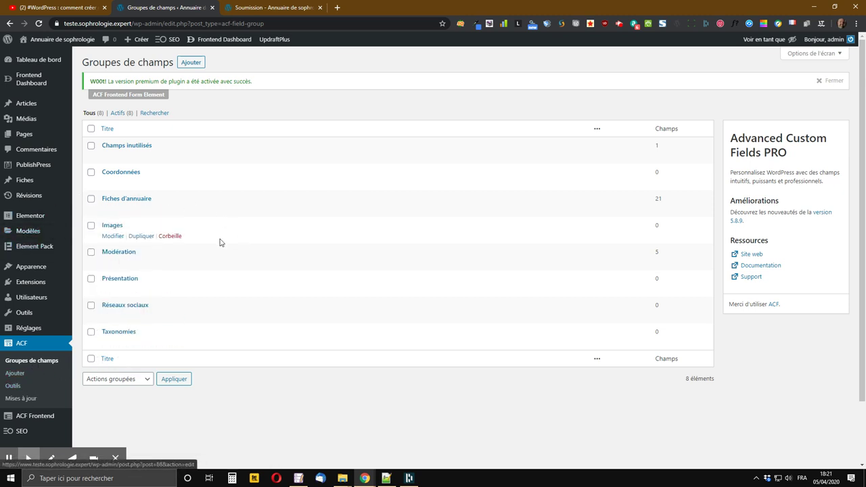
Move the Nom de famille field from the Fiches d'annuaire group to the Coordonnées group.
click(107, 211)
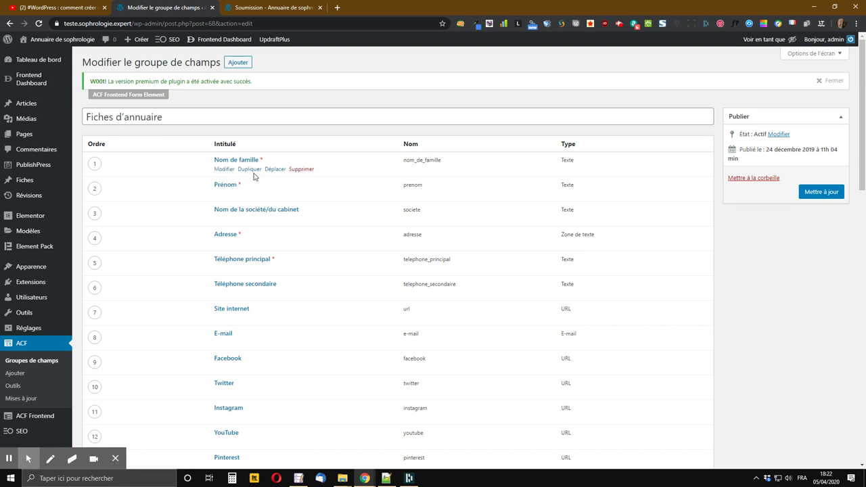
click(275, 169)
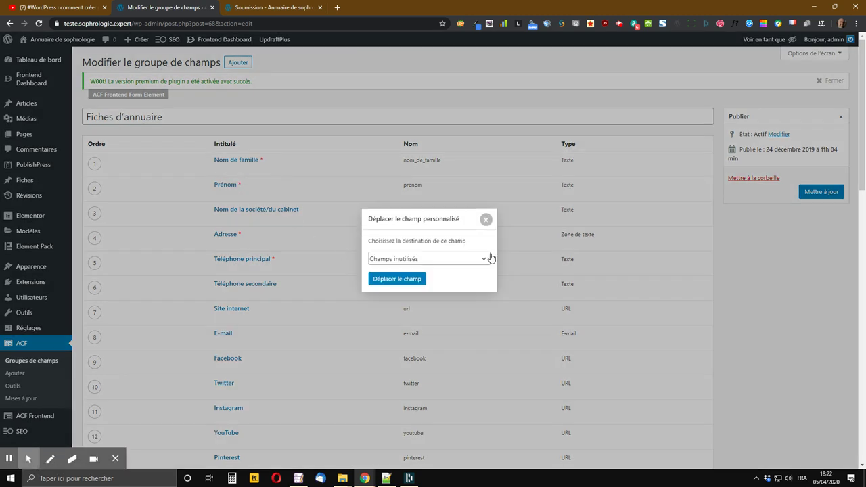
click(456, 263)
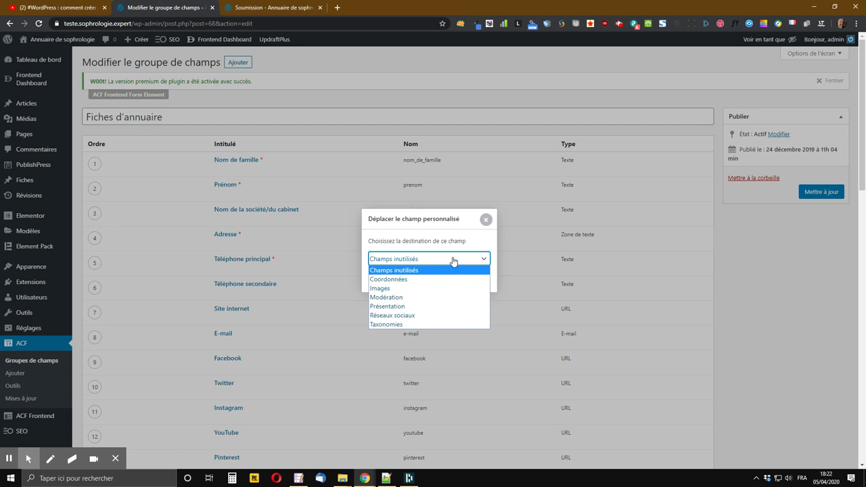
click(405, 277)
click(405, 280)
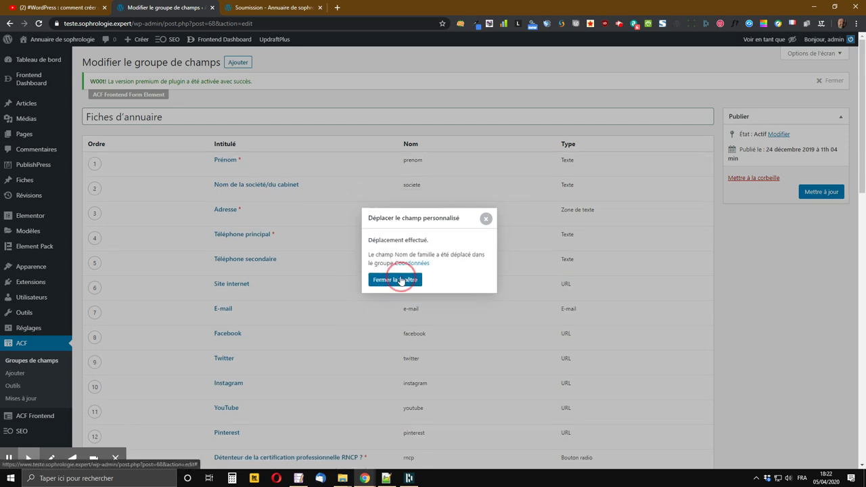
click(399, 281)
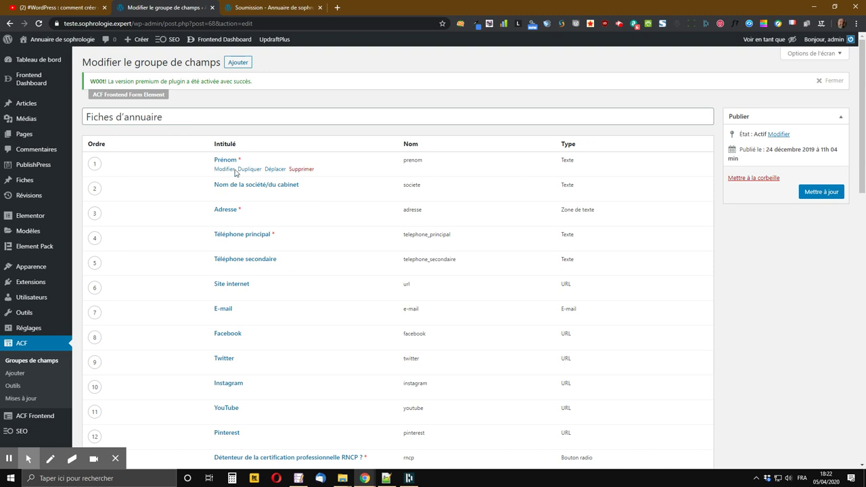
Move the Prénom field from the Fiches d'annuaire group to the Coordonnées group.
click(273, 170)
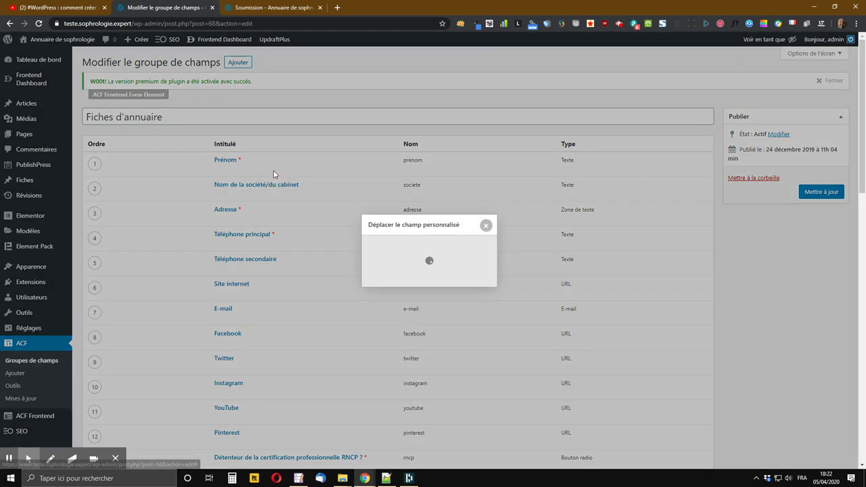
click(427, 261)
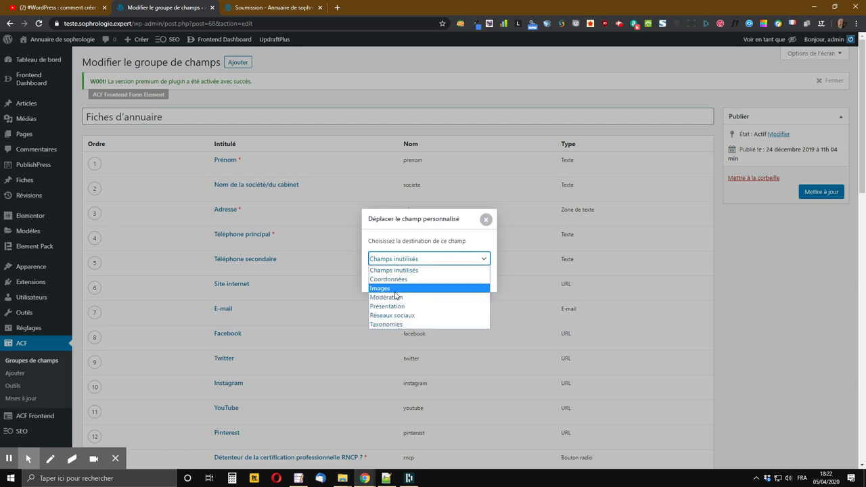
click(399, 280)
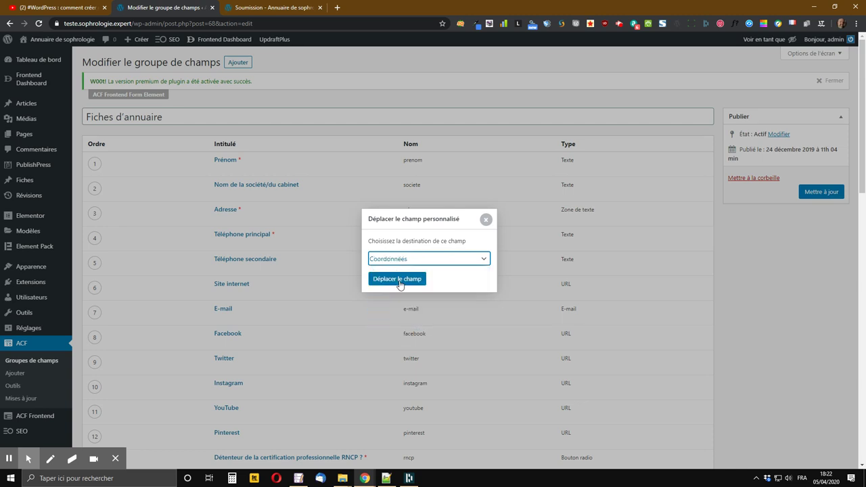
click(399, 279)
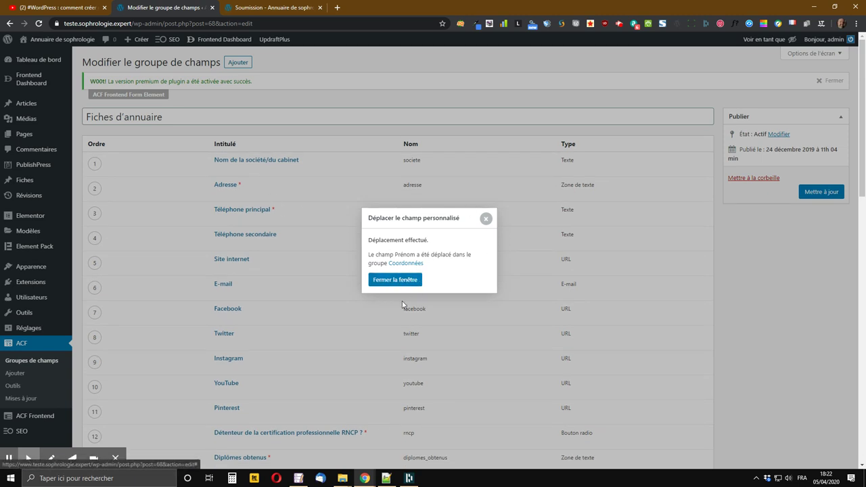
click(401, 281)
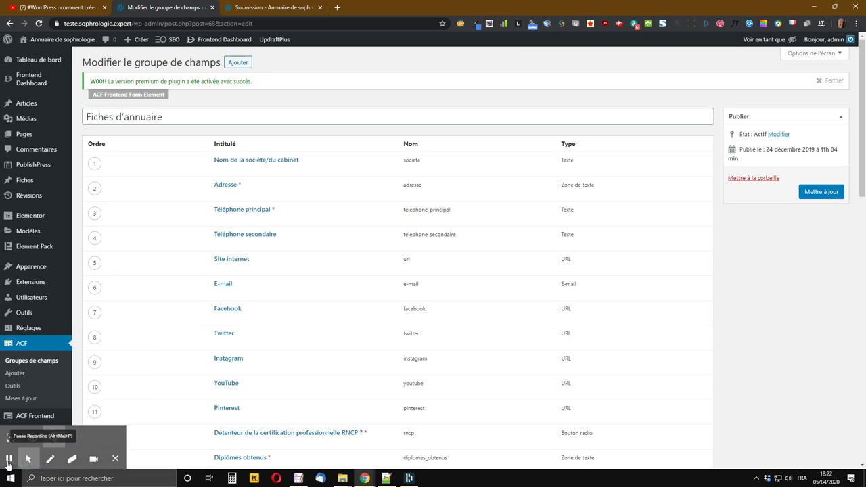
click(8, 460)
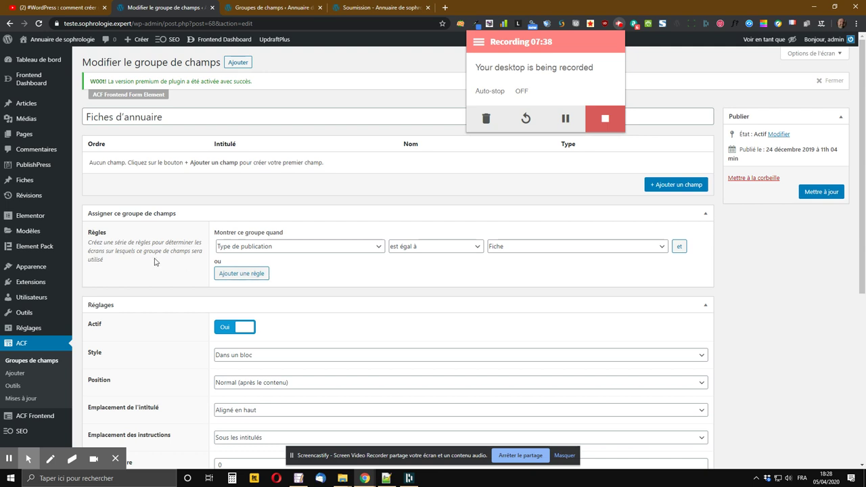
Look over the display rule and settings of the Fiches d'annuaire group and open the list of all field groups.
scroll(155, 260, down, 3)
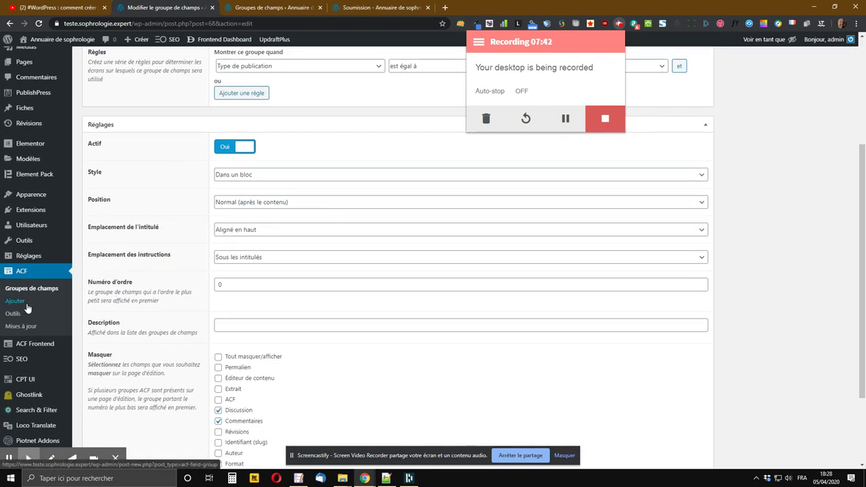
scroll(376, 303, up, 3)
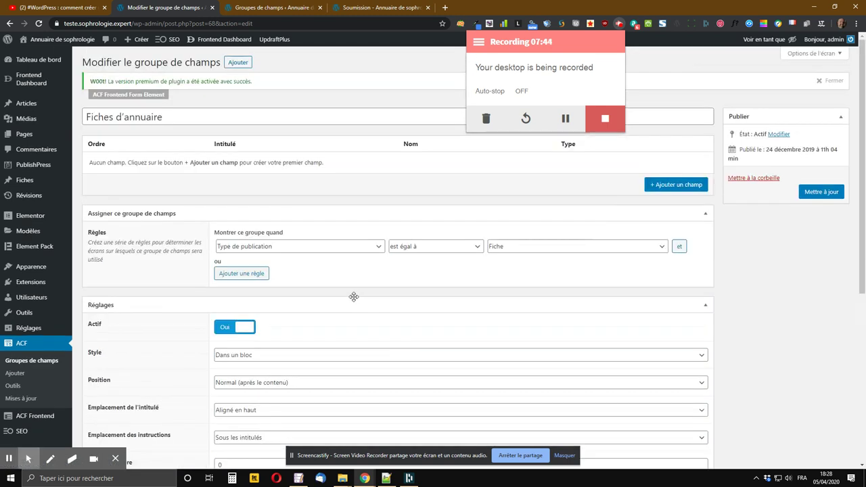
click(34, 362)
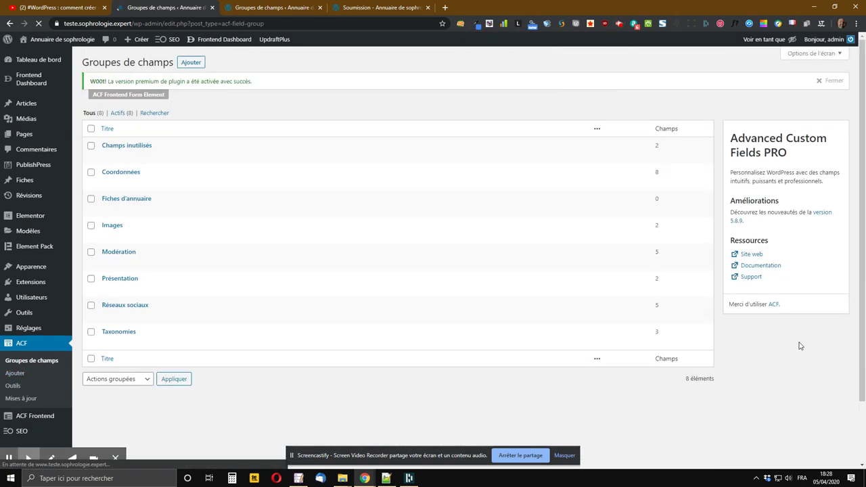
click(565, 456)
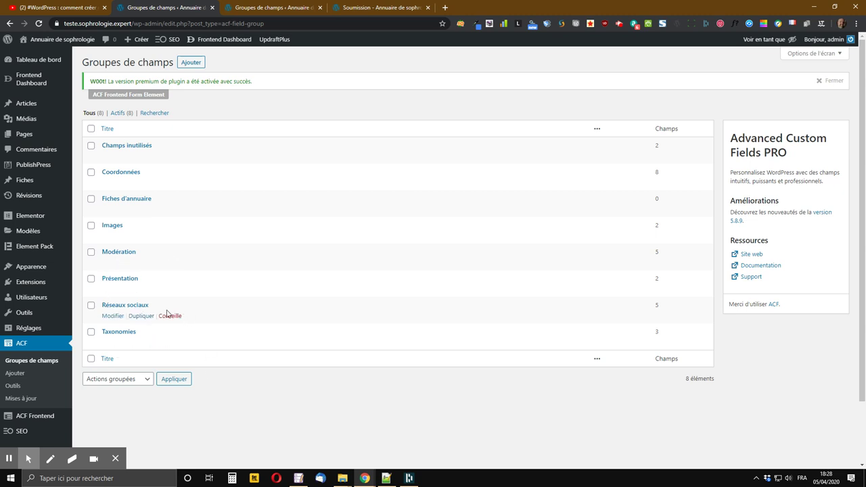
Switch to the YouTube video about creating a frontend publishing form with ACF and Elementor and like it.
click(78, 7)
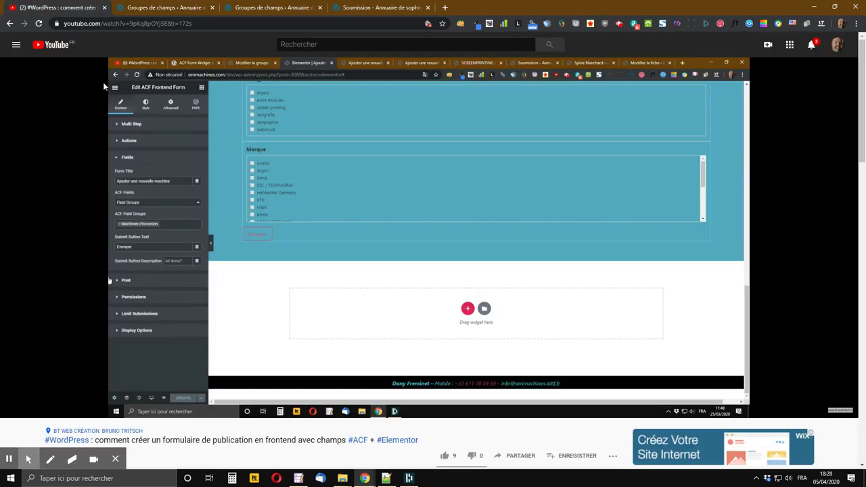
scroll(364, 217, down, 2)
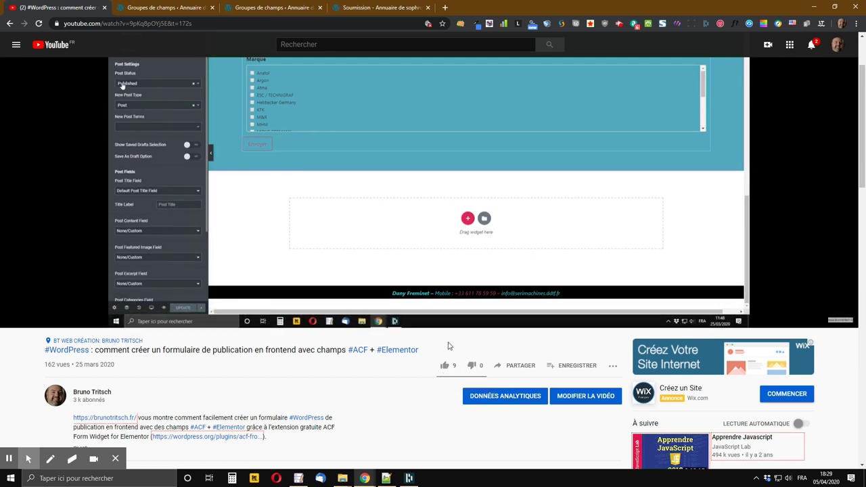
click(444, 370)
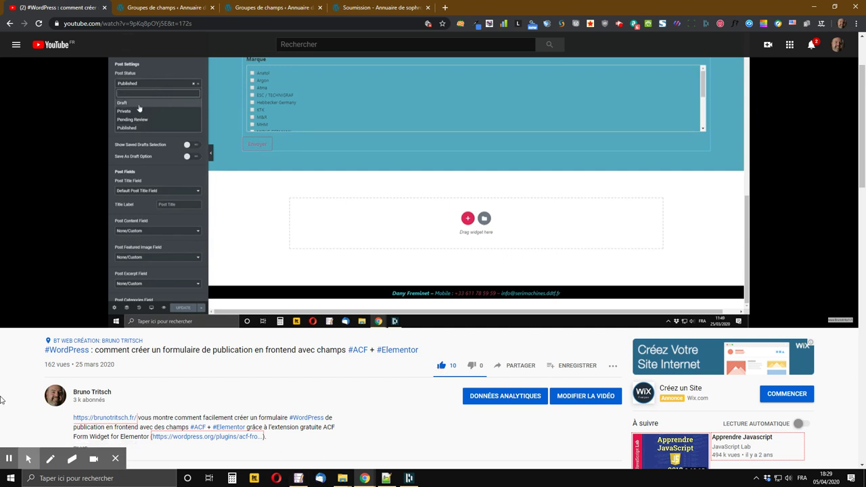
Expand the video's description and read through its use examples and recommended WordPress themes, extensions and hosting links.
scroll(40, 389, down, 2)
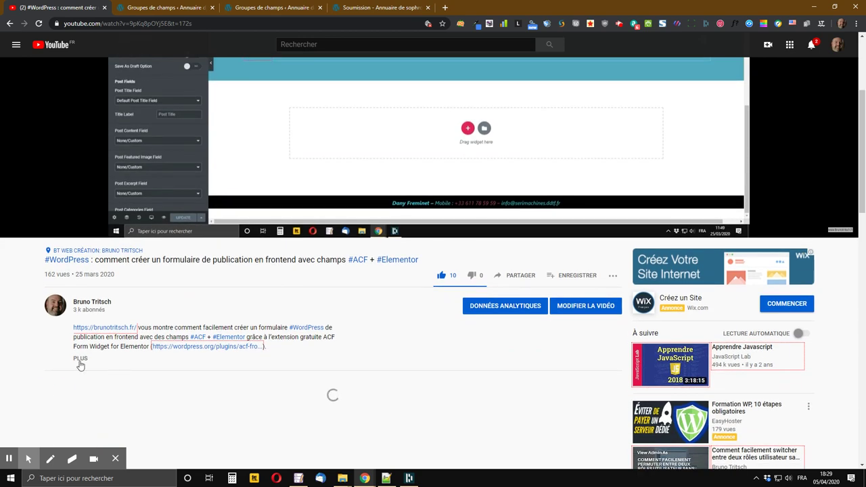
click(80, 358)
scroll(52, 365, down, 2)
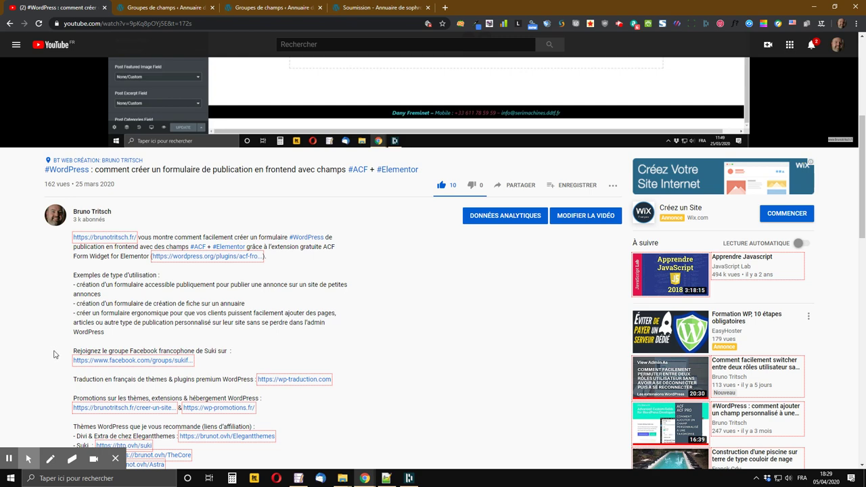
scroll(55, 354, down, 2)
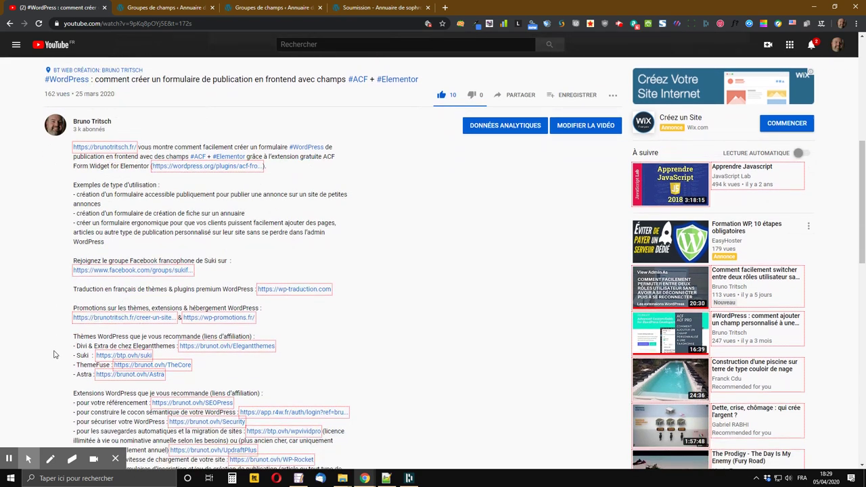
scroll(55, 354, down, 1)
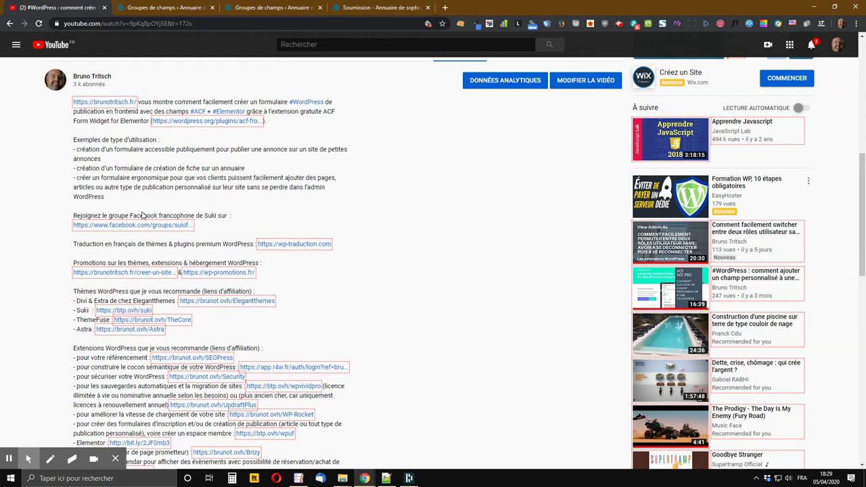
scroll(129, 253, down, 2)
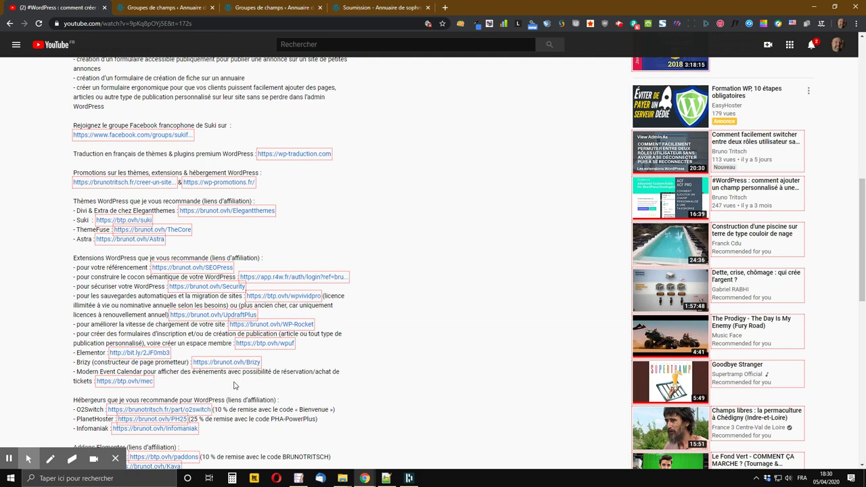
mouse_move(28, 459)
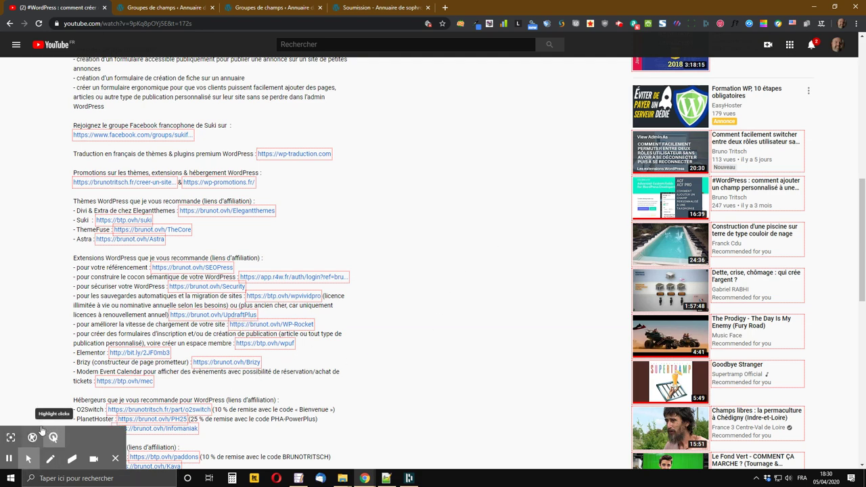